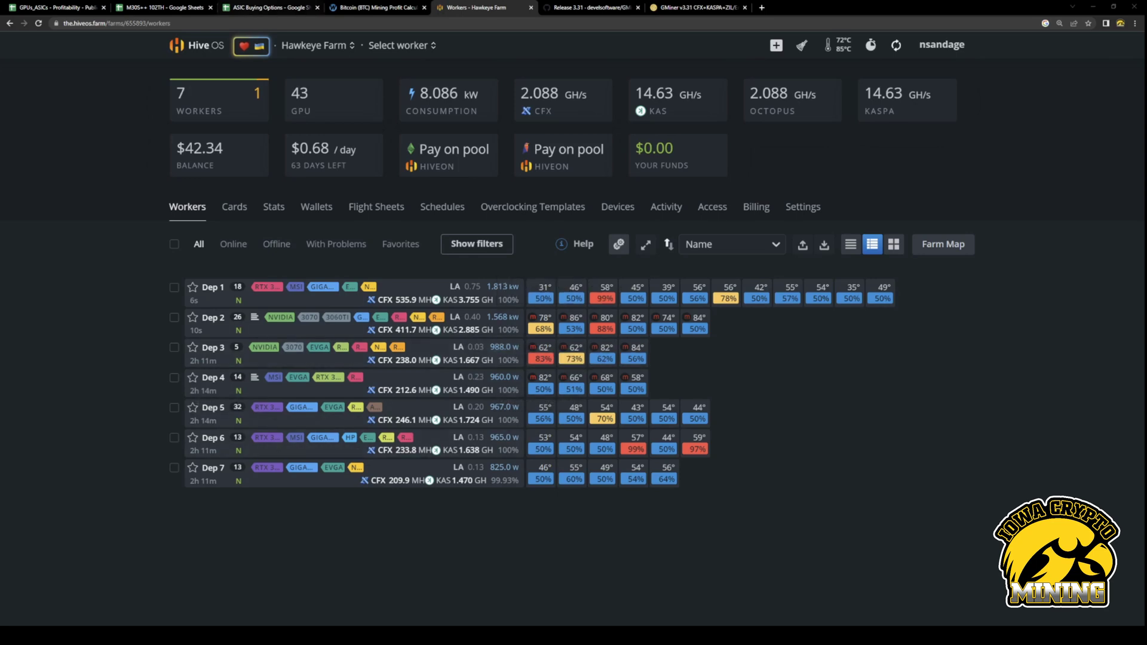
- Review the GPU profitability sheet and Hive OS workers, then bring up the GMiner 3.31 release notes
click(158, 8)
click(60, 7)
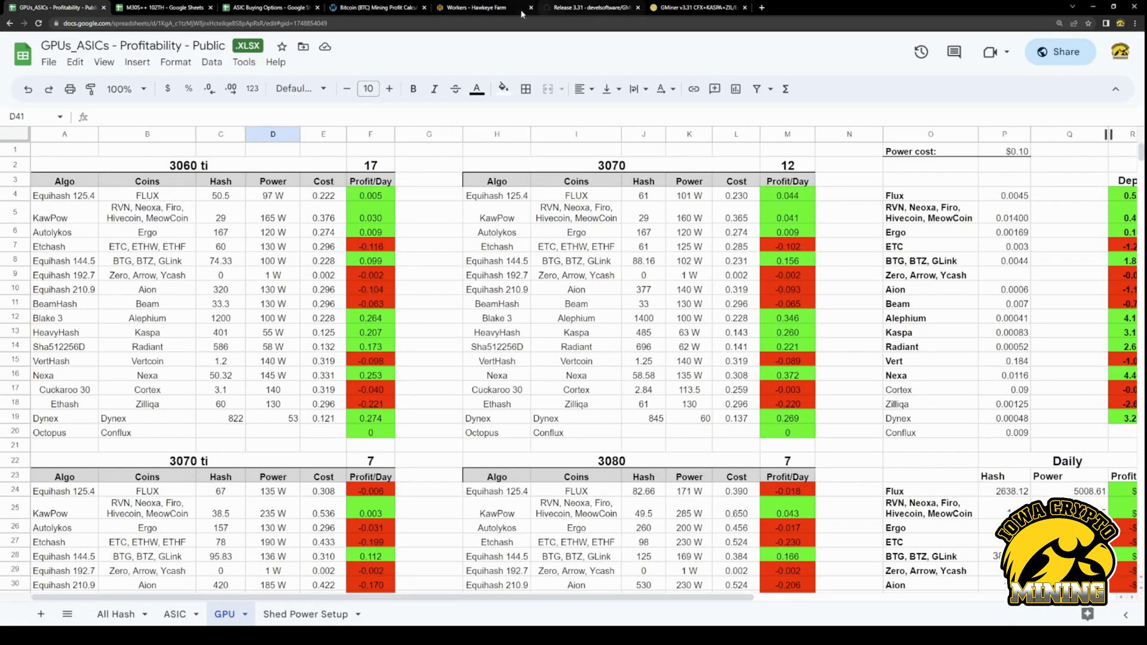
click(476, 8)
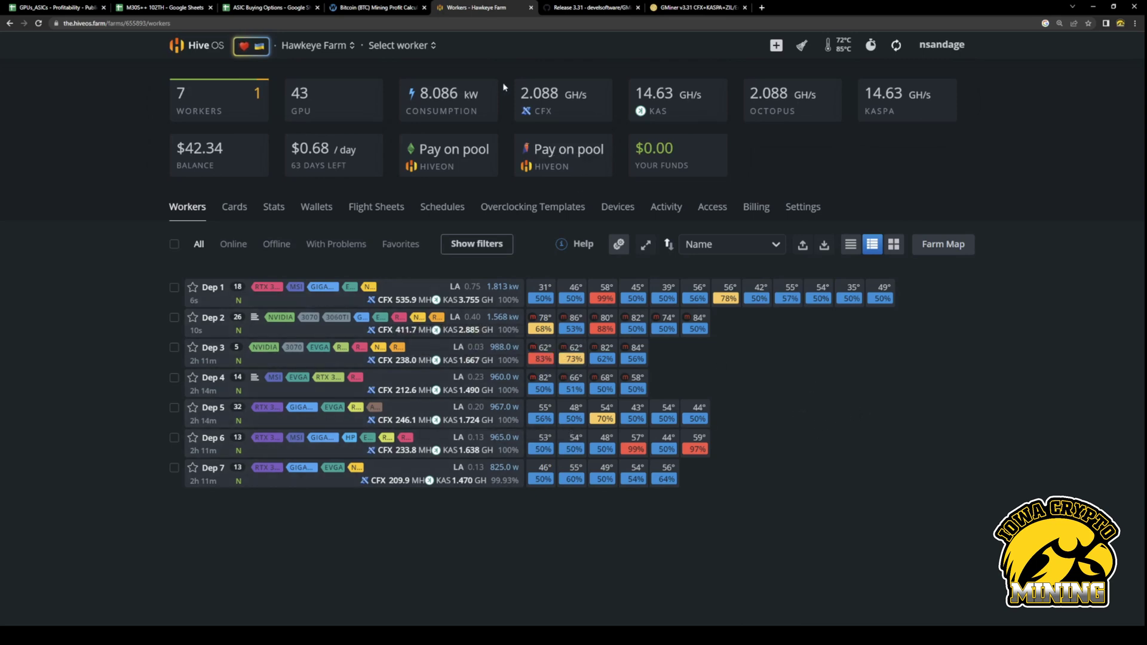
click(579, 8)
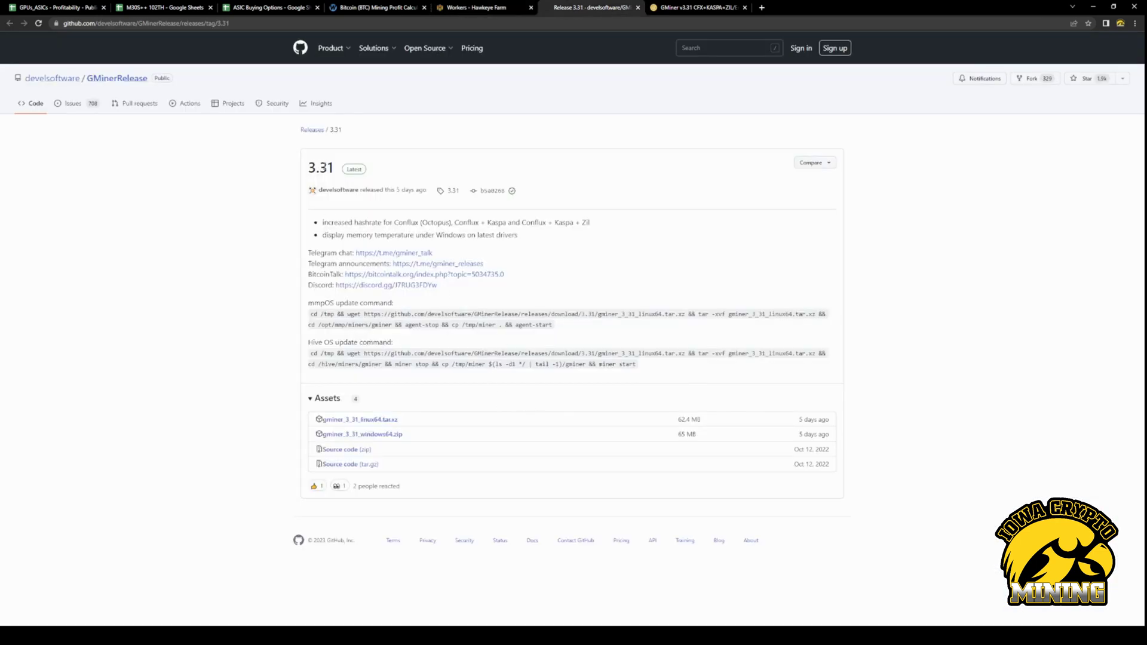
- Open the GMiner v3.31 forum thread and highlight the Conflux + Kaspa + Zil triple-mining changelog line
click(683, 10)
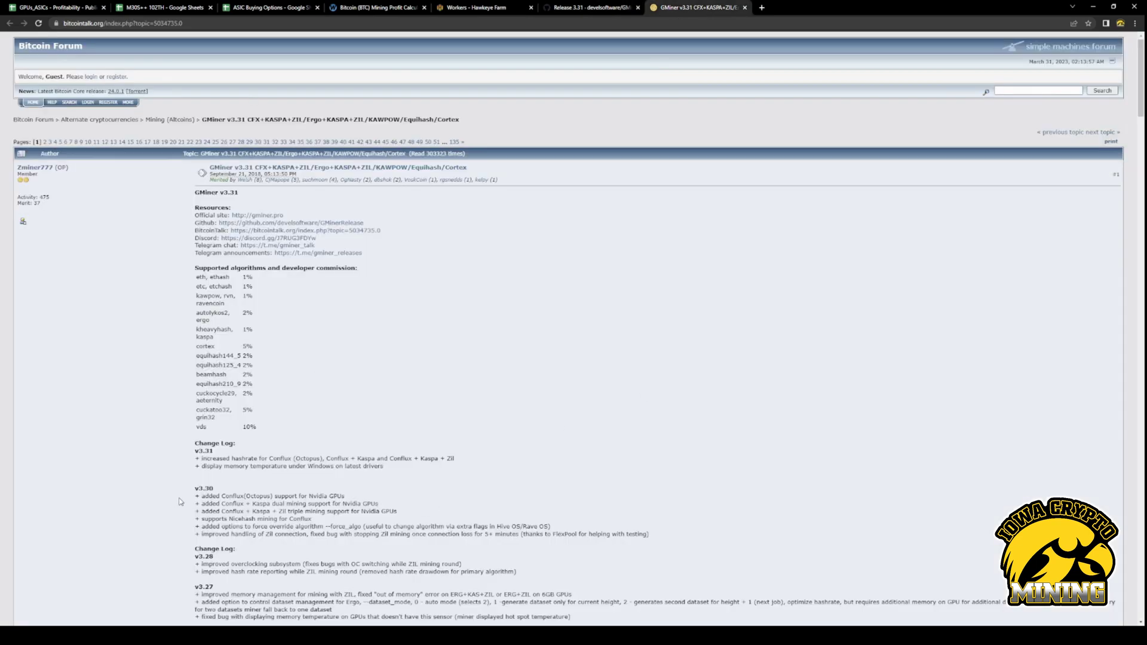
drag(182, 500, 350, 511)
click(289, 526)
drag(224, 511, 296, 512)
click(382, 511)
drag(220, 511, 296, 512)
click(376, 508)
- Scroll through the thread, then return to the Hive OS workers dashboard
scroll(306, 551, down, 2)
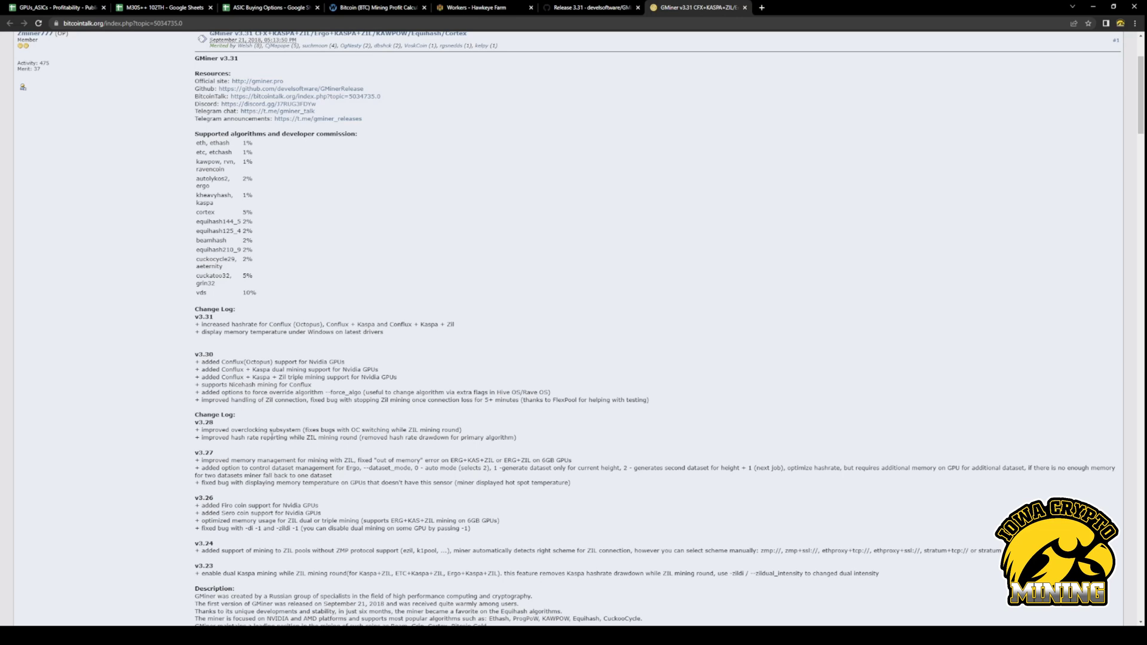
scroll(308, 448, up, 2)
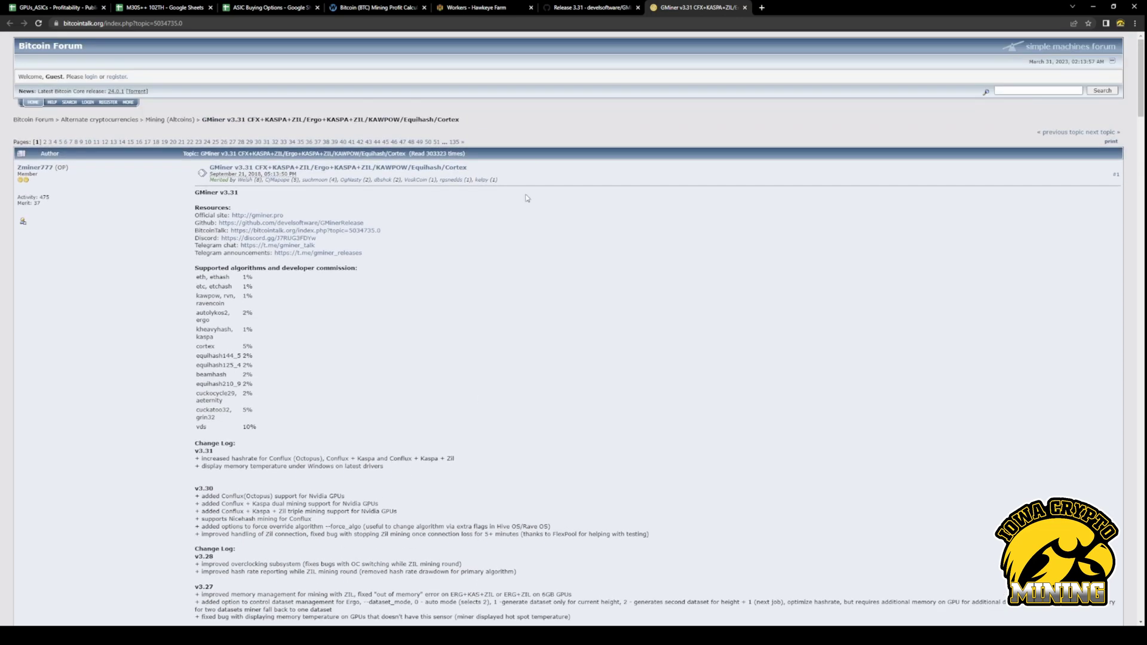
key(ctrl+shift+Tab)
key(ctrl+shift+Tab)
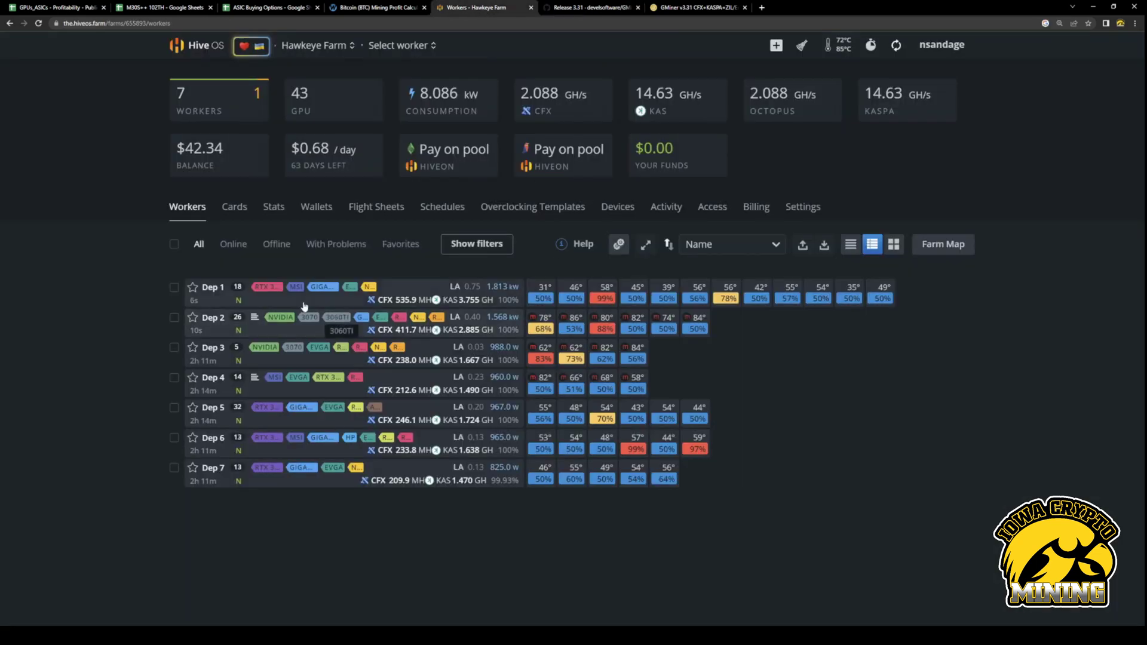
click(215, 289)
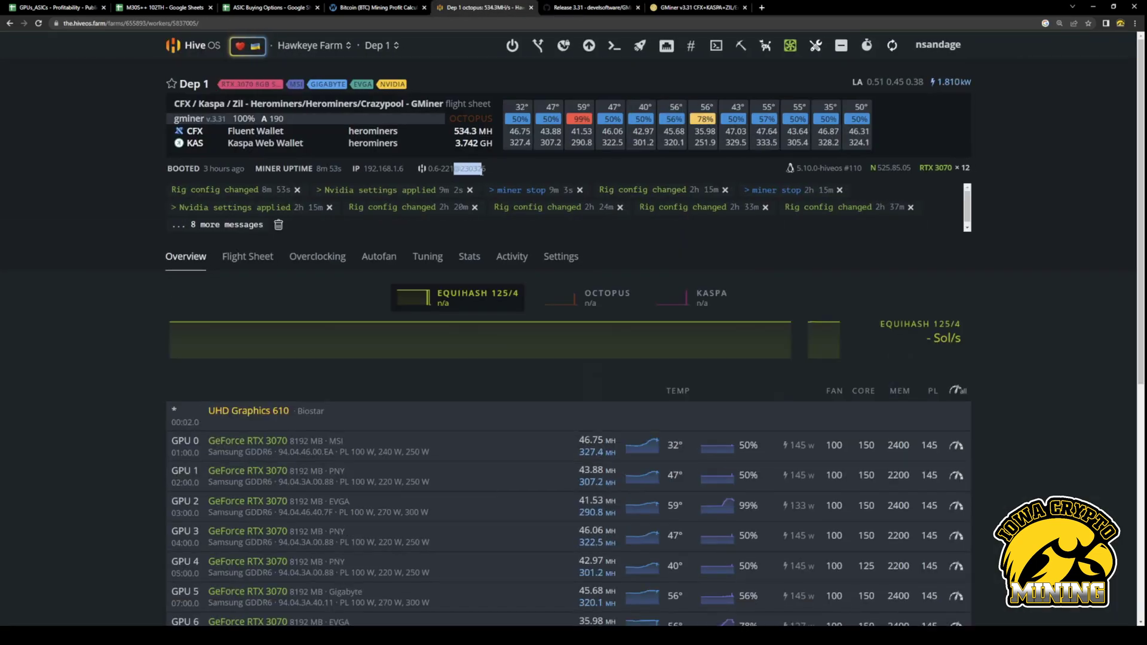
drag(468, 168, 486, 168)
click(520, 169)
- Go to the farm's Flight Sheets, expand the CFX/KAS GMiner sheet and choose Edit from its menu
click(312, 45)
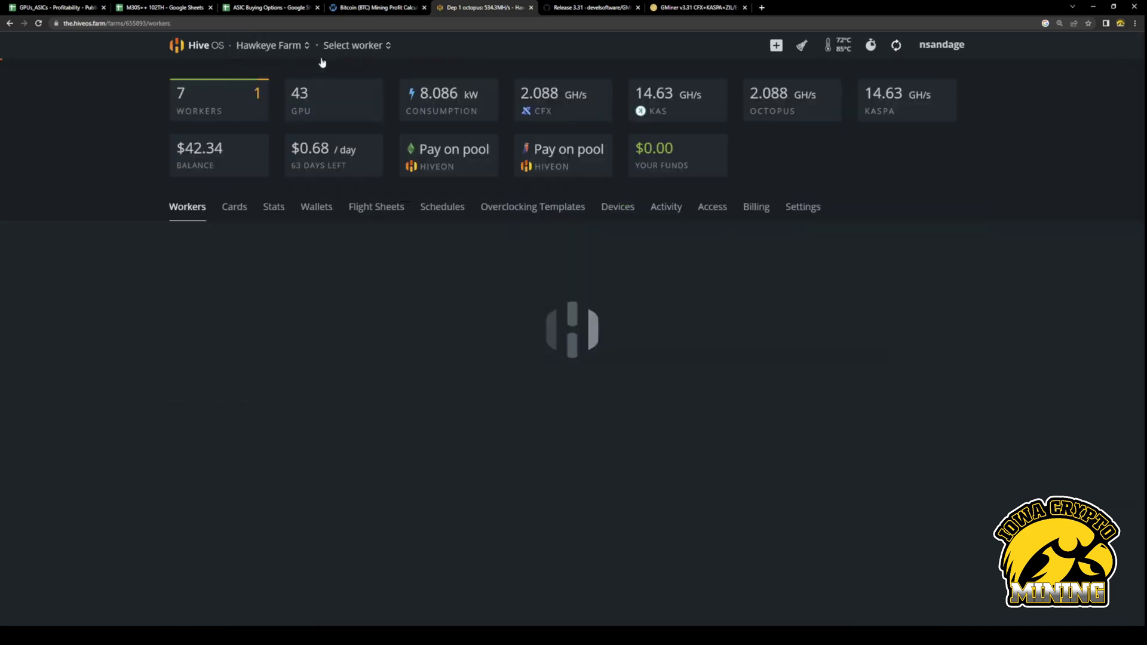
click(376, 207)
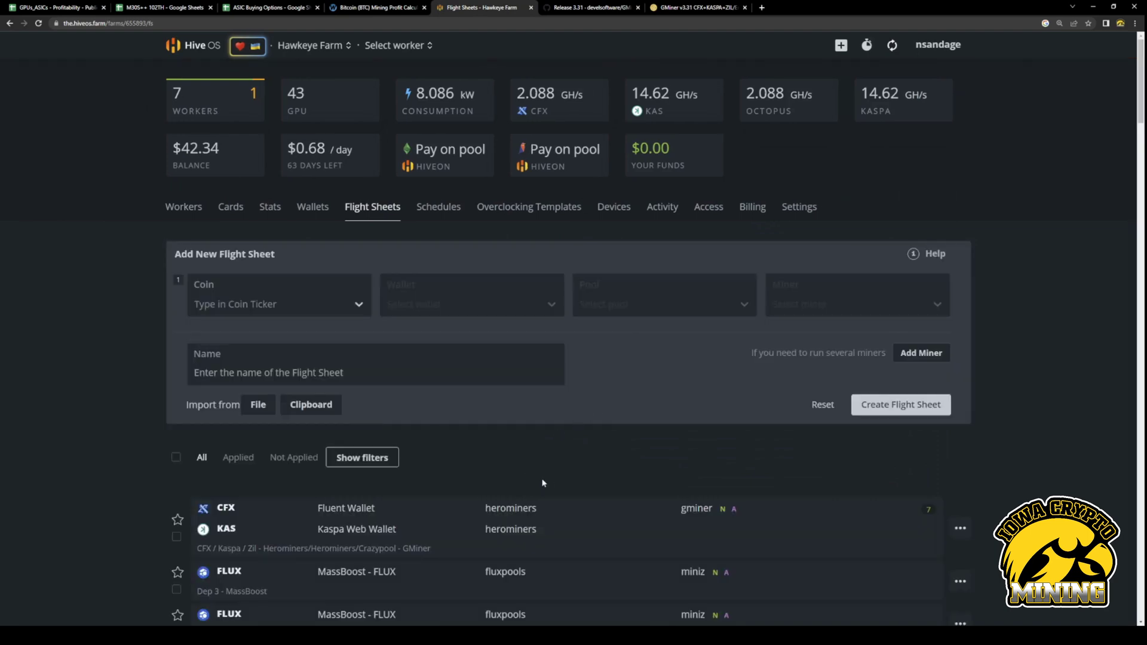
click(506, 503)
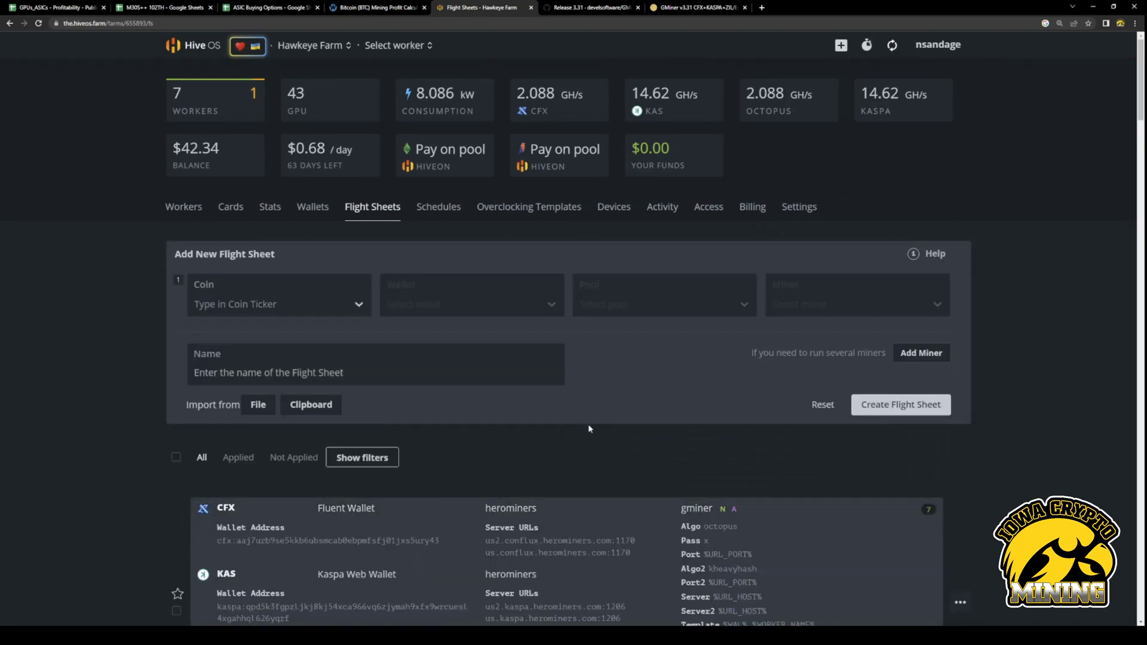
scroll(633, 406, down, 5)
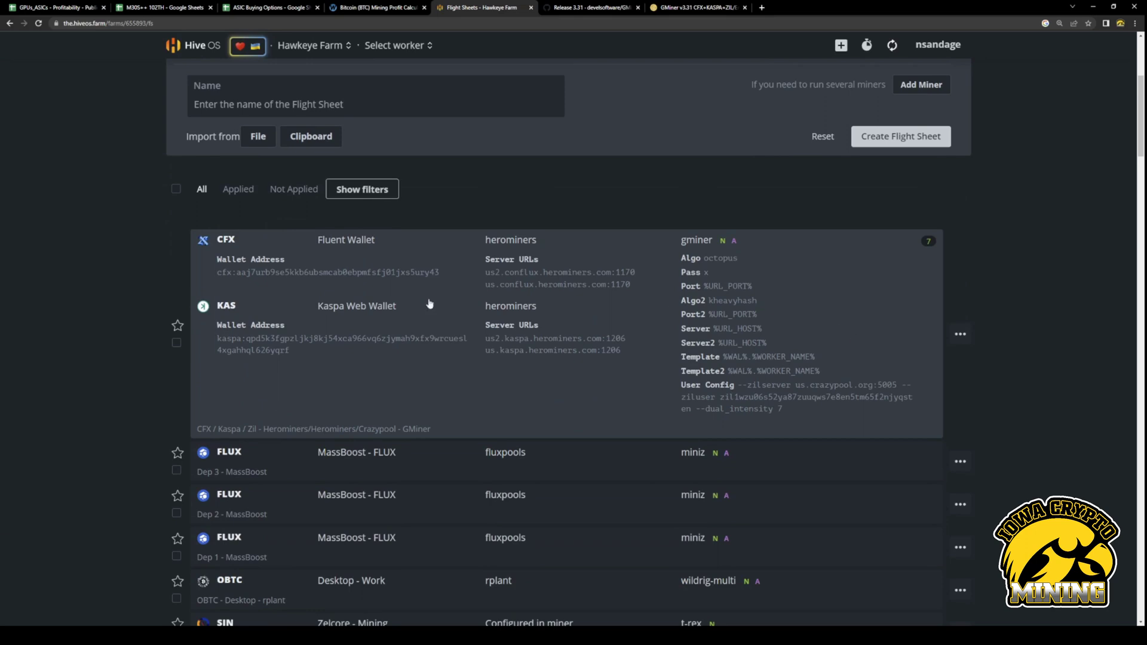
click(959, 334)
click(909, 361)
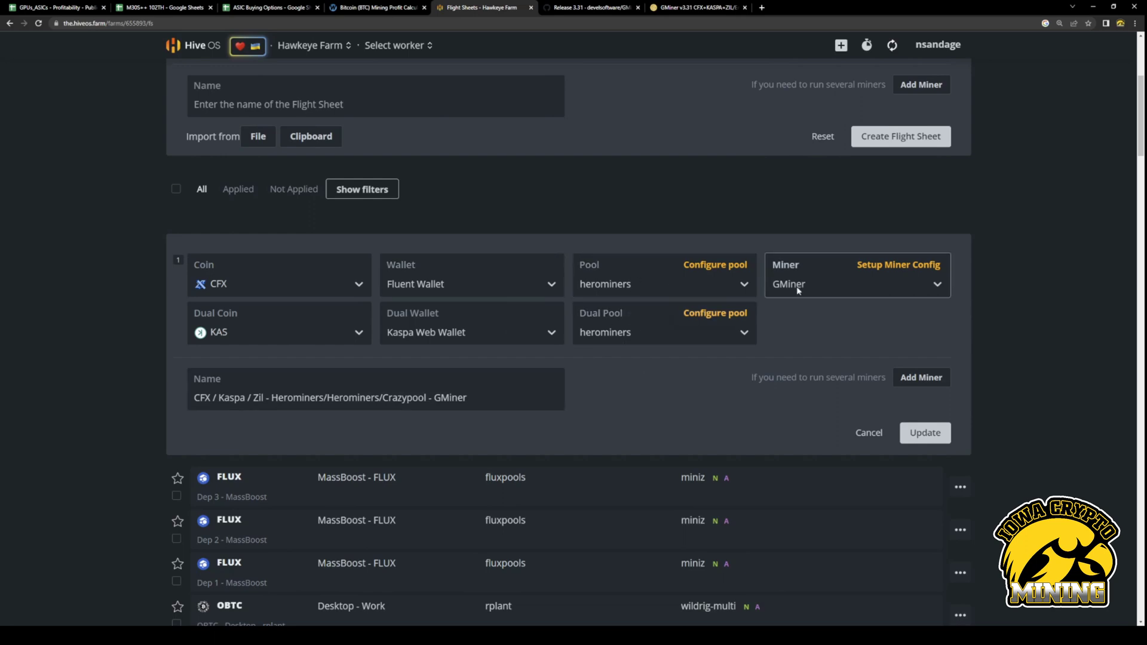
- In the GMiner config's extra arguments, replace the stray @ in the --ziluser Zil address with 0
click(885, 270)
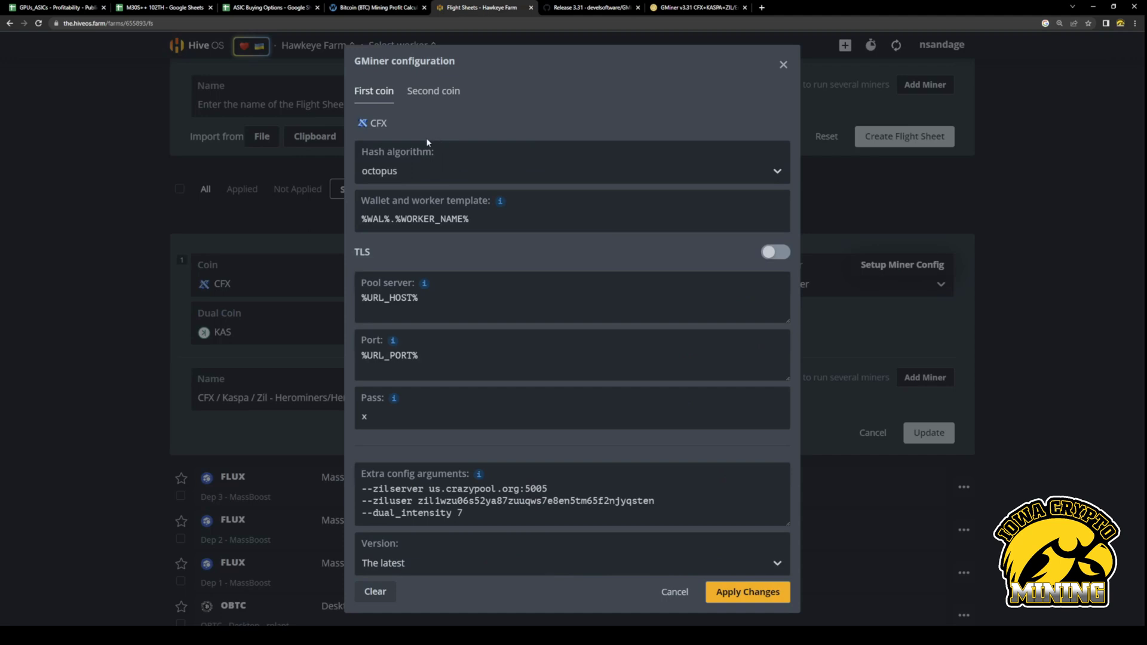
click(445, 97)
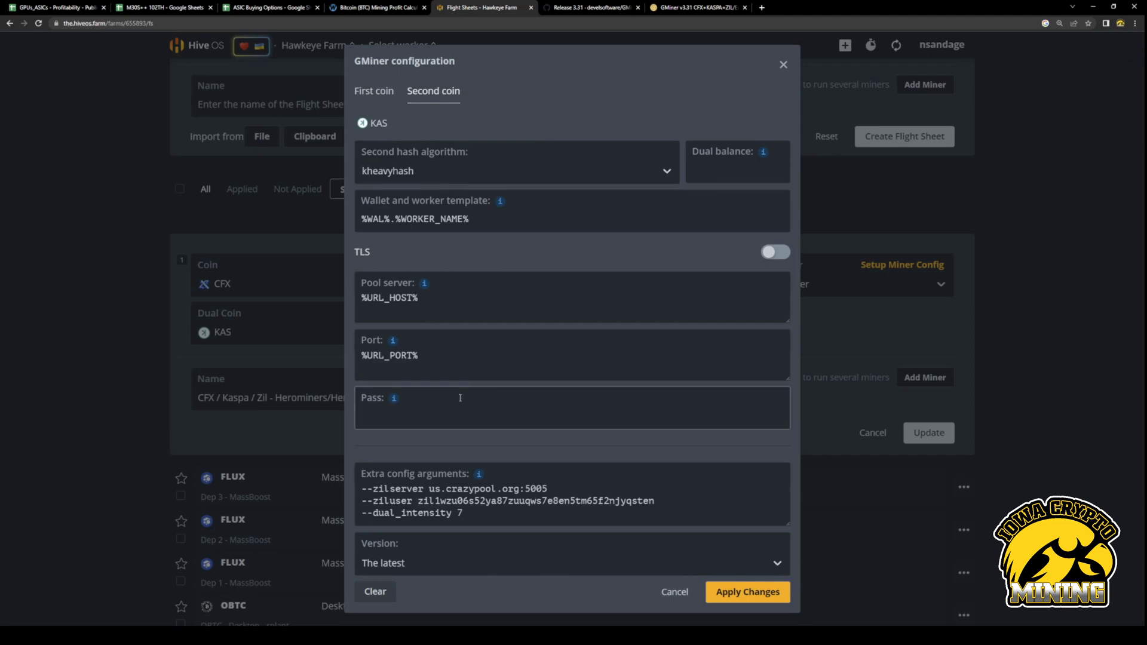
click(471, 507)
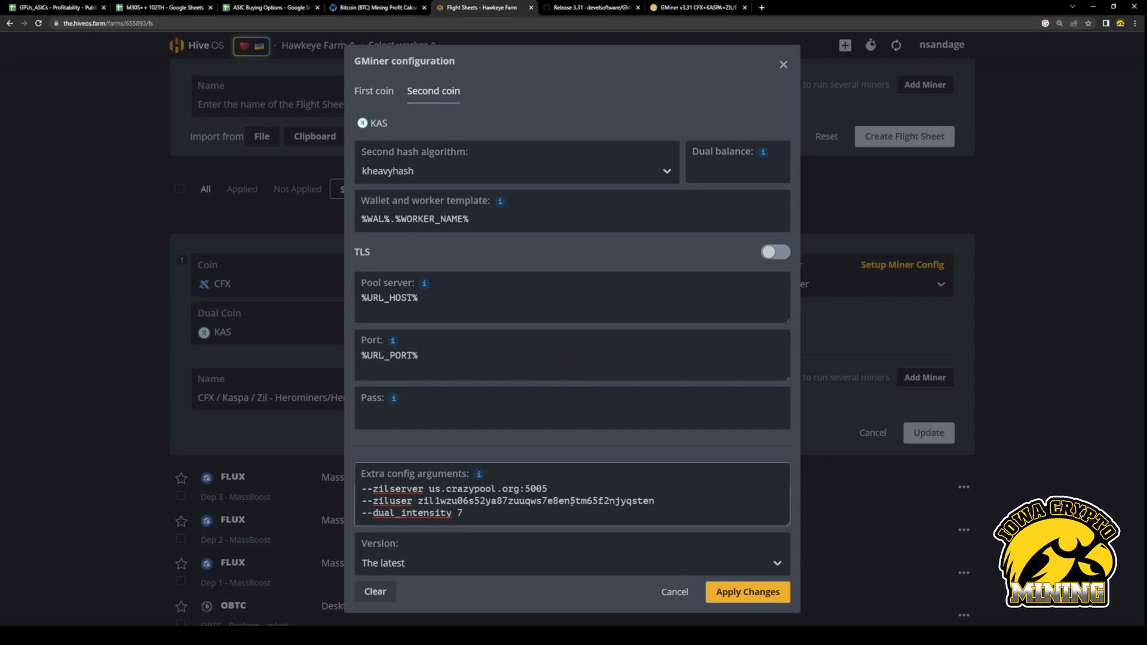
double_click(470, 501)
text(0)
click(488, 508)
- Review the first coin CFX and second coin KAS settings
click(385, 98)
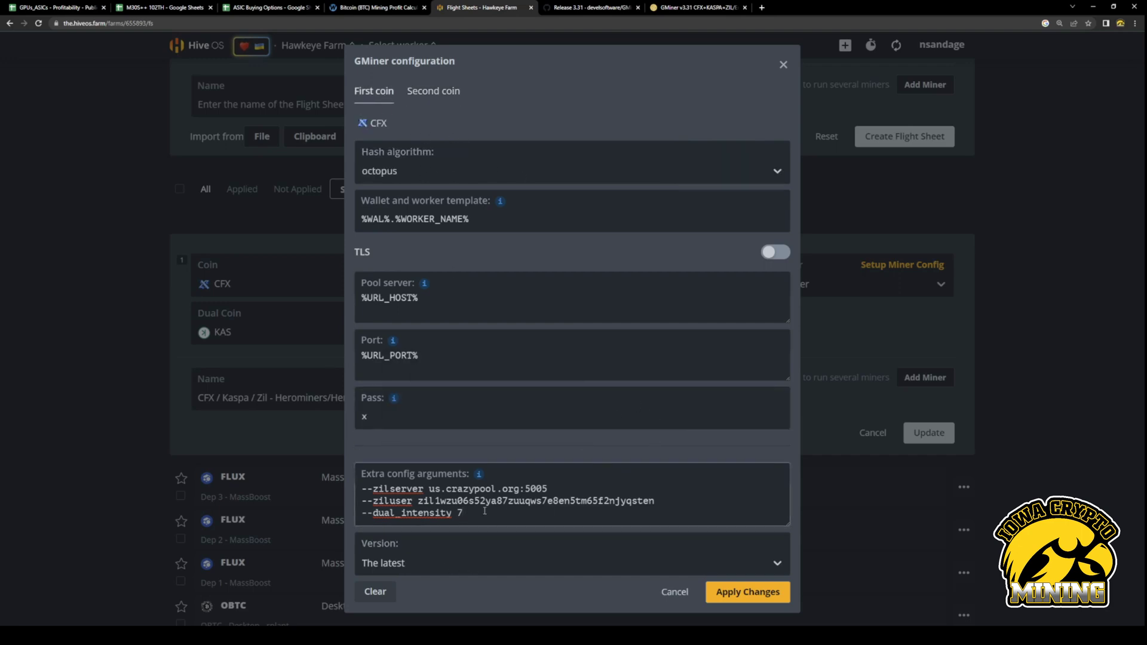
click(433, 92)
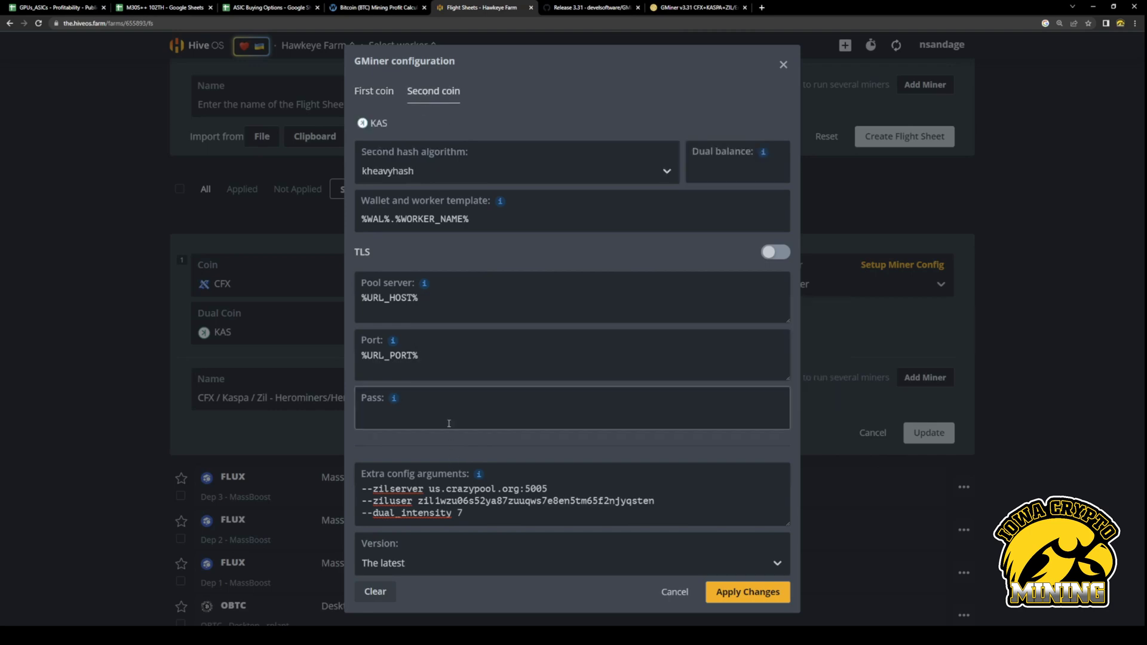
click(374, 92)
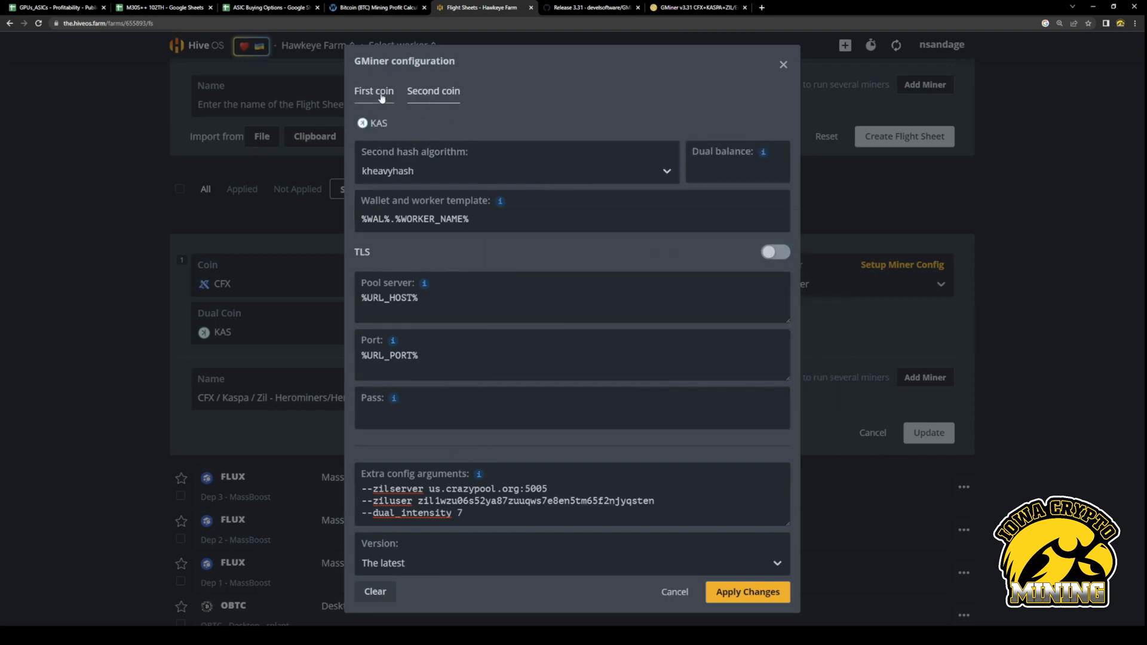
- Close the GMiner configuration and open Dep 1 to check its twelve RTX 3070 GPUs
click(784, 68)
scroll(173, 243, up, 3)
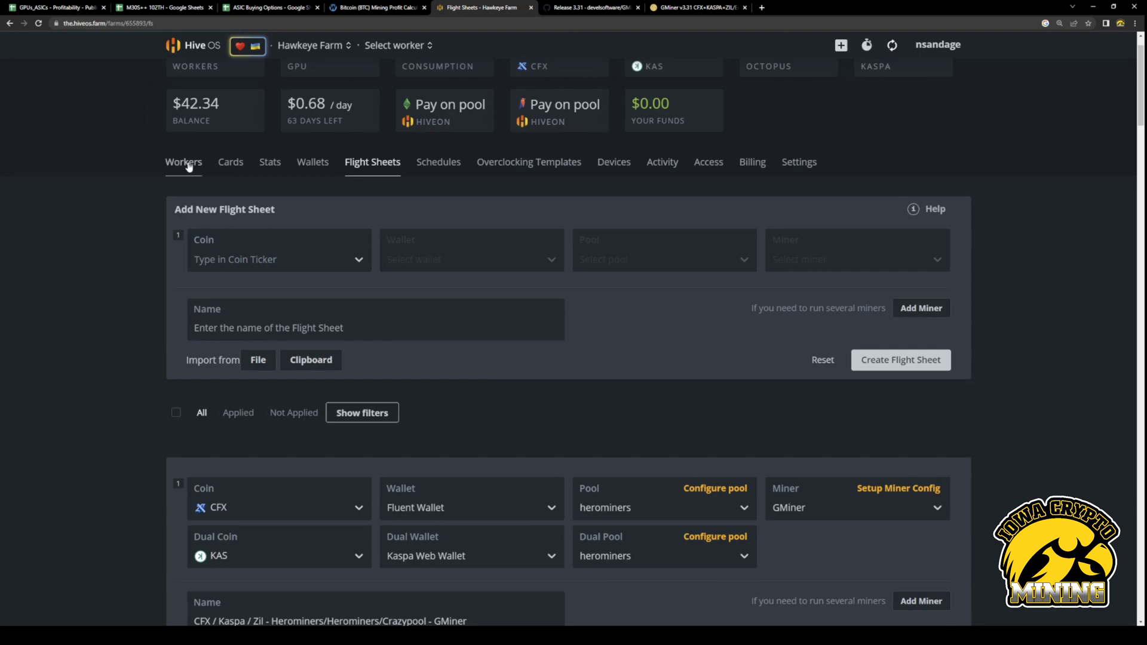
click(187, 163)
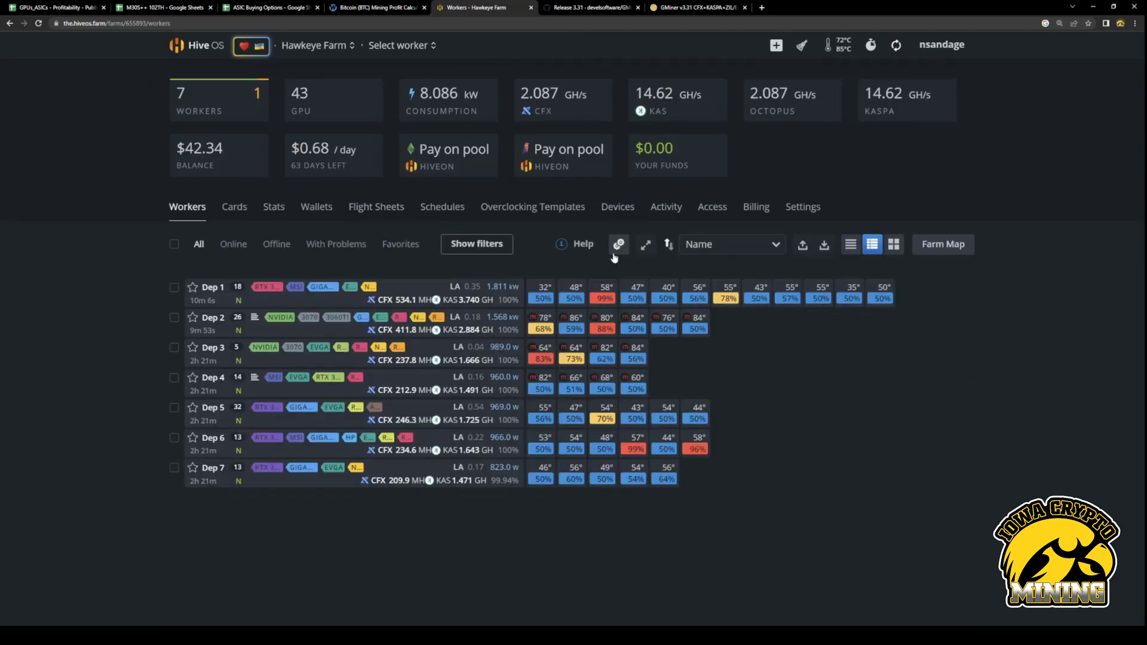
click(615, 253)
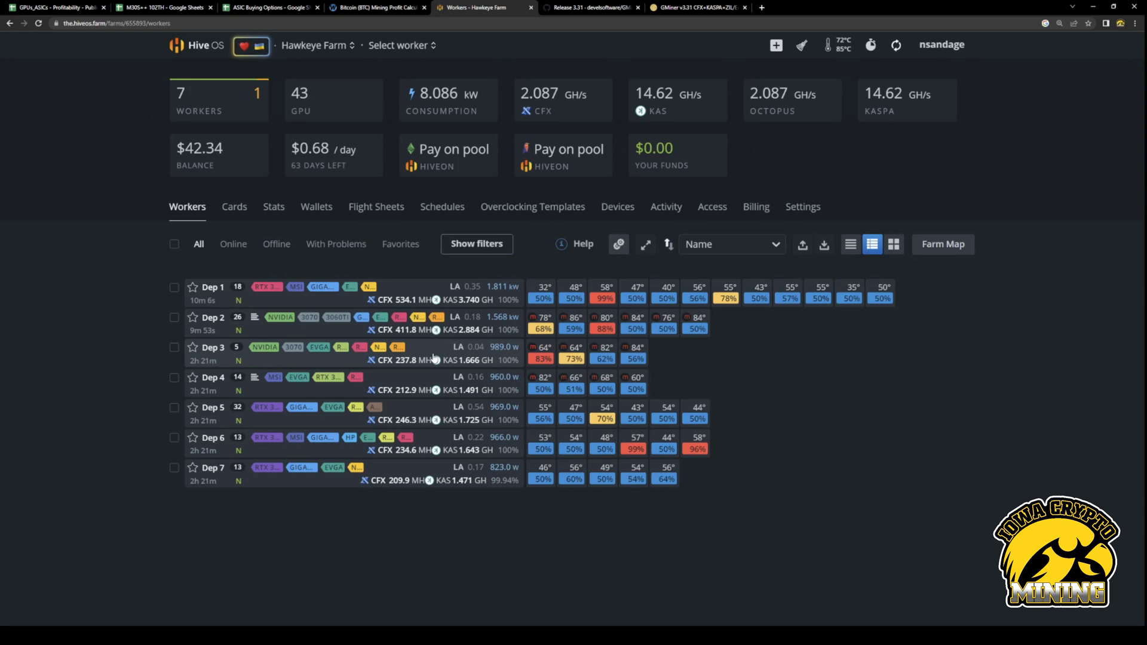
click(212, 287)
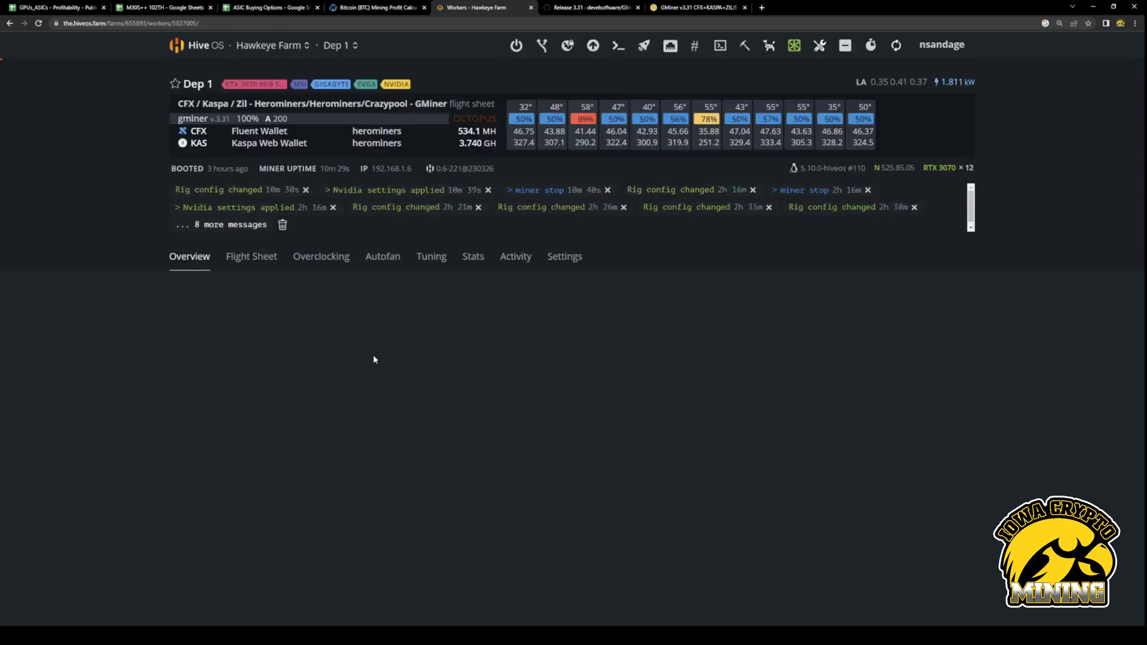
scroll(425, 424, down, 2)
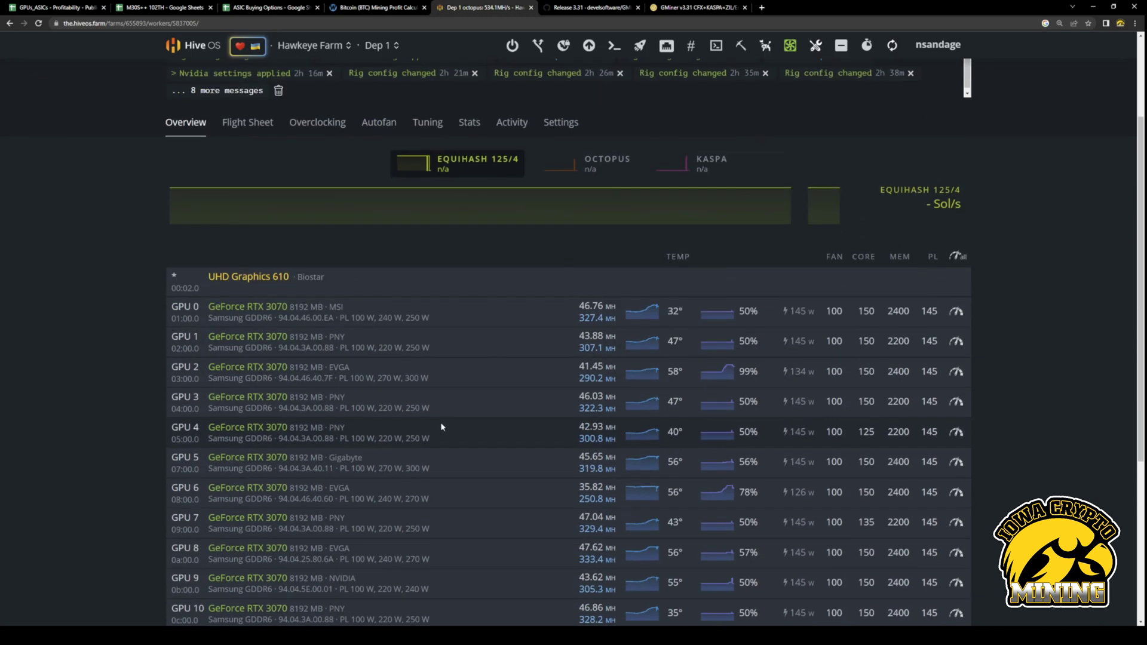
scroll(441, 424, down, 2)
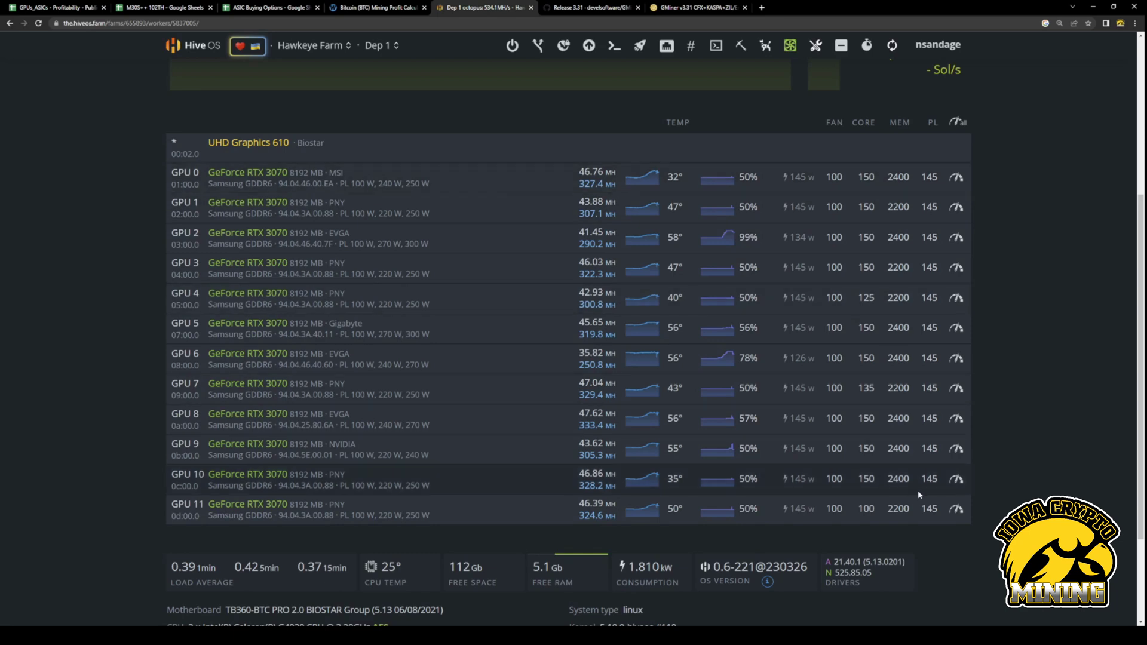
- Use the worker selector to view the Dep 7 rig, then the Dep 4 rig
scroll(893, 476, up, 5)
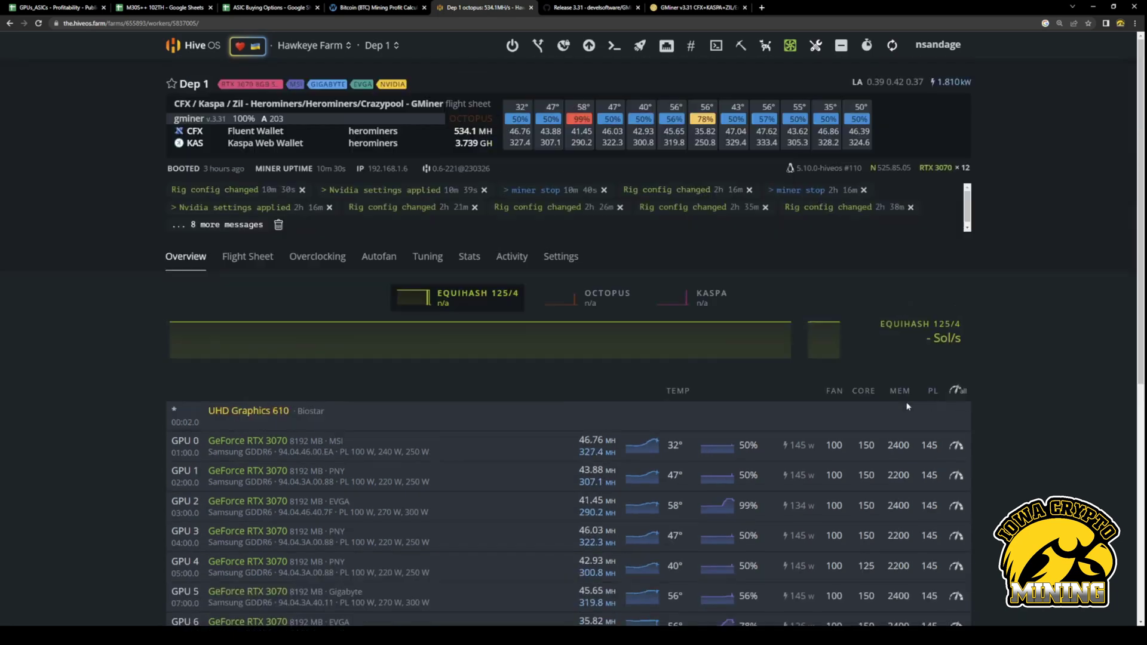
click(366, 45)
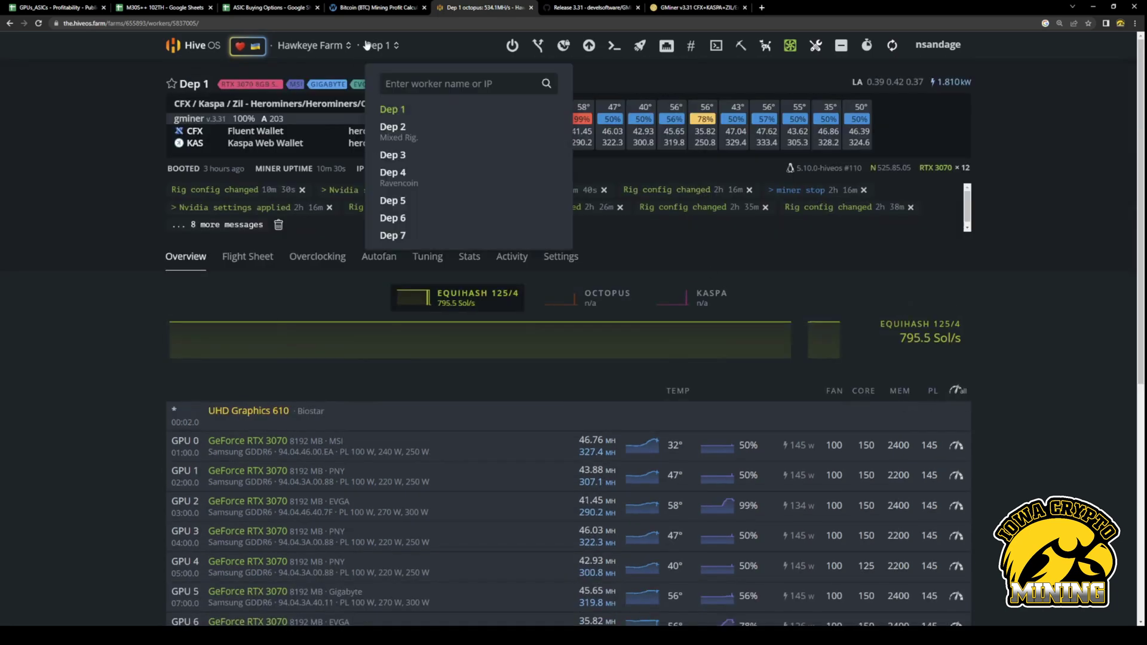
click(394, 235)
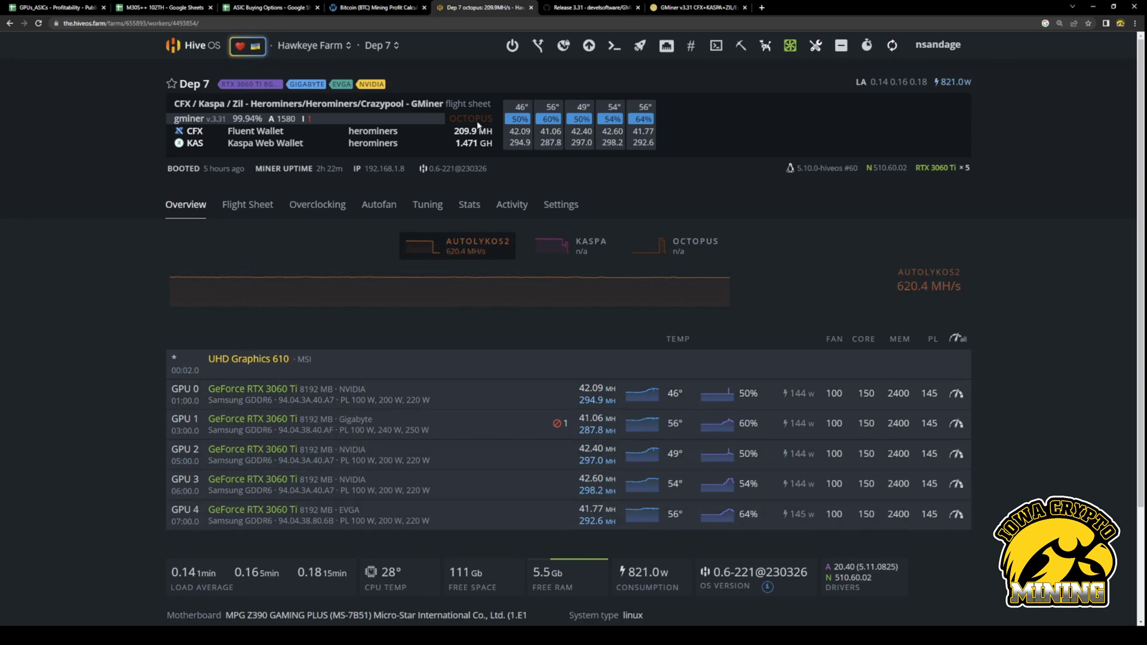
click(382, 45)
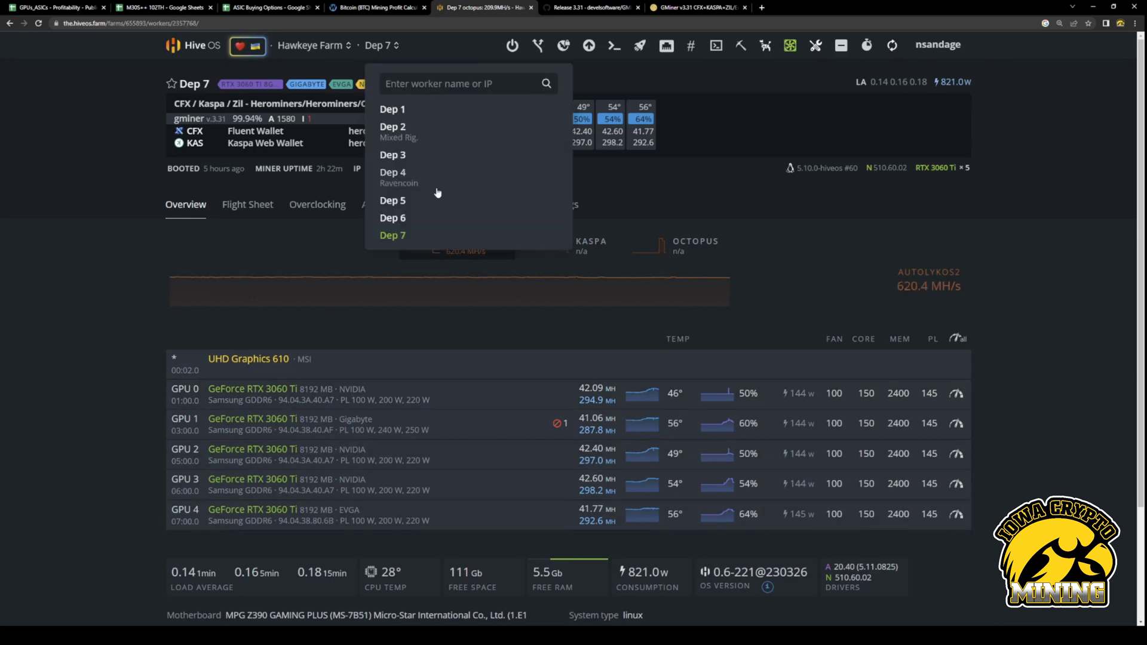
click(393, 175)
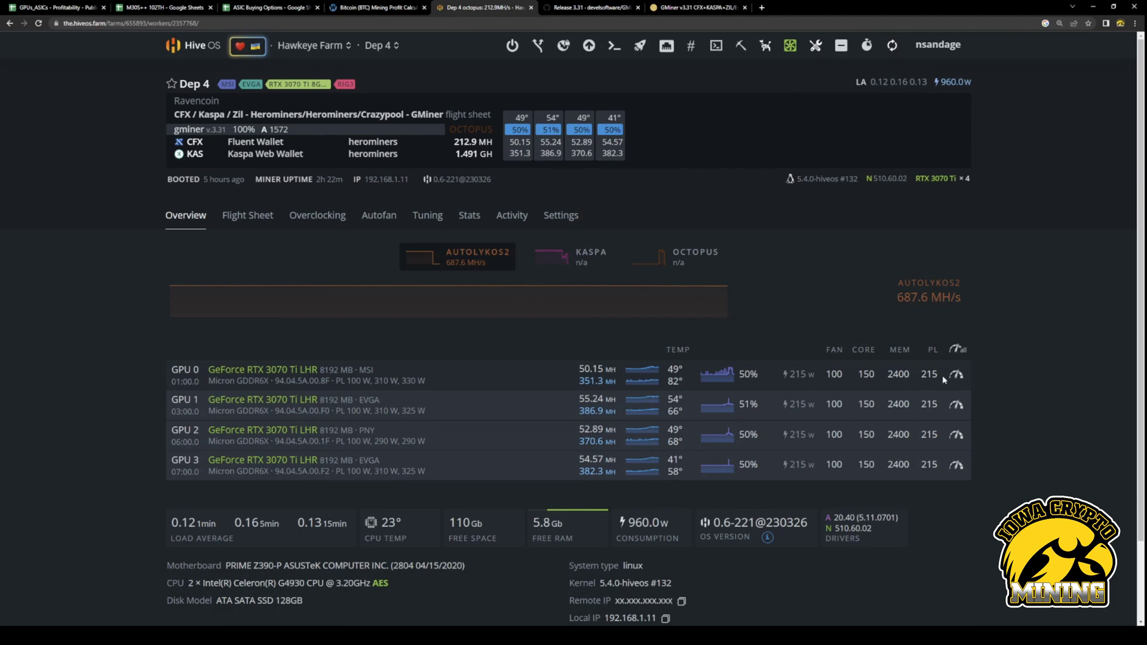
- View Dep 2's six RTX 3080s, then return to the Hawkeye Farm workers list
click(378, 46)
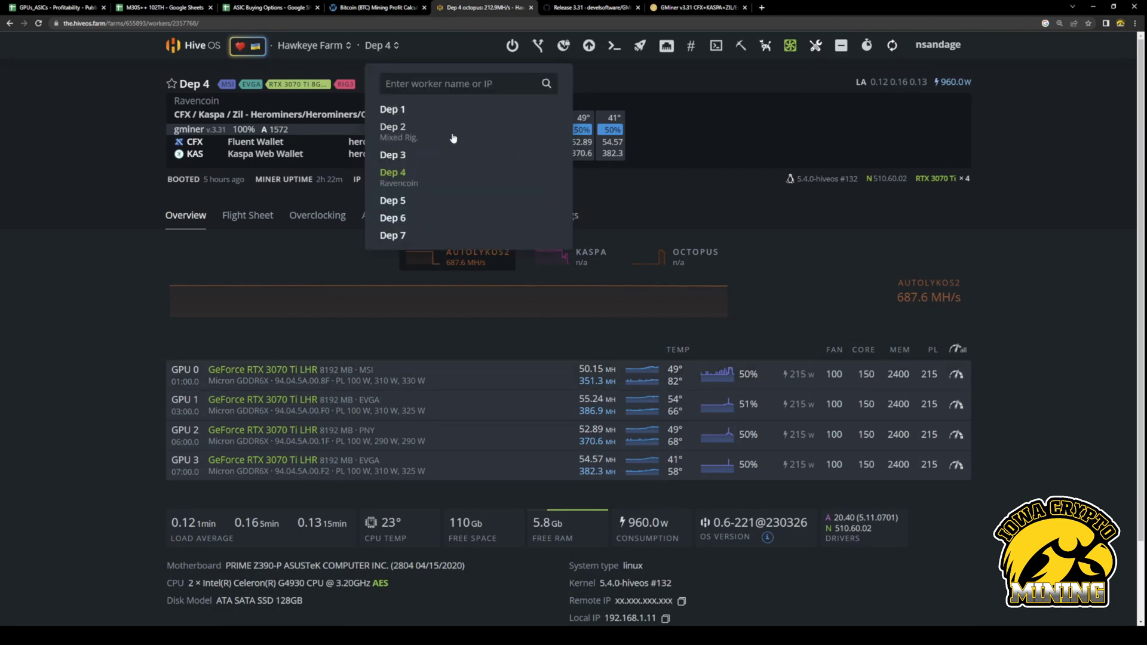
click(418, 131)
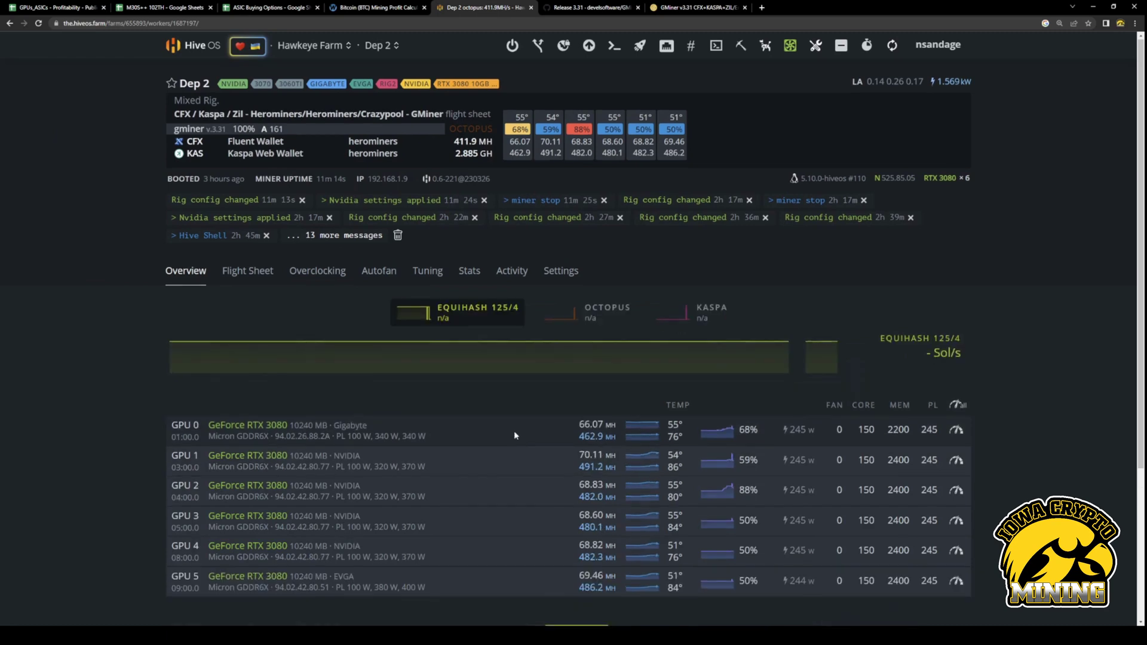
scroll(514, 431, down, 1)
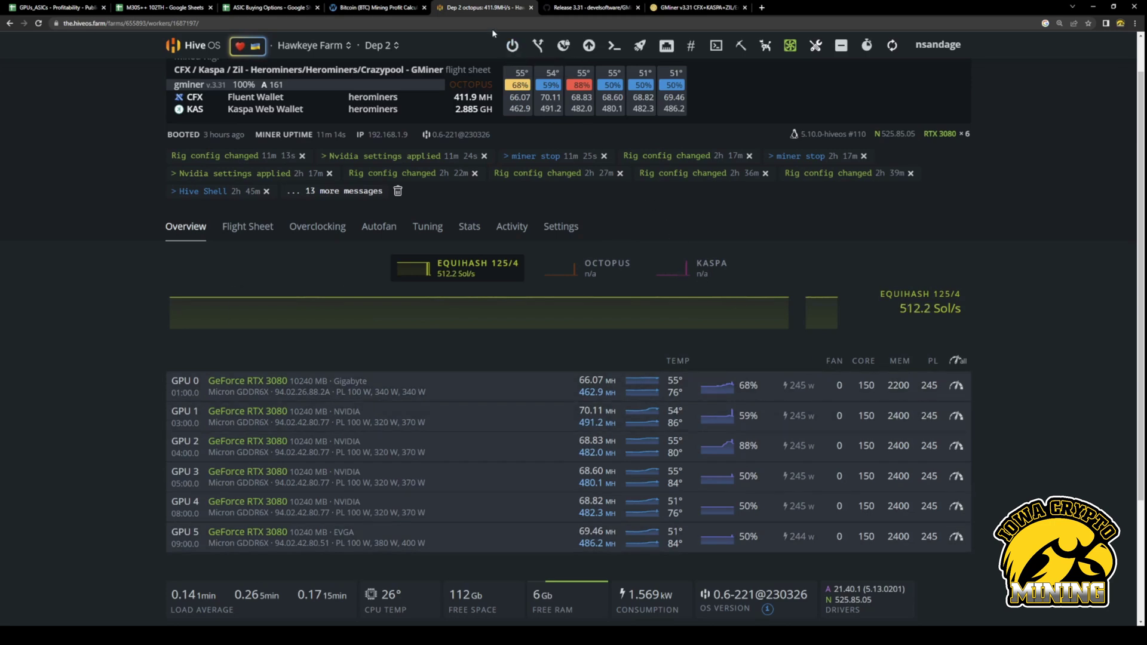
click(312, 45)
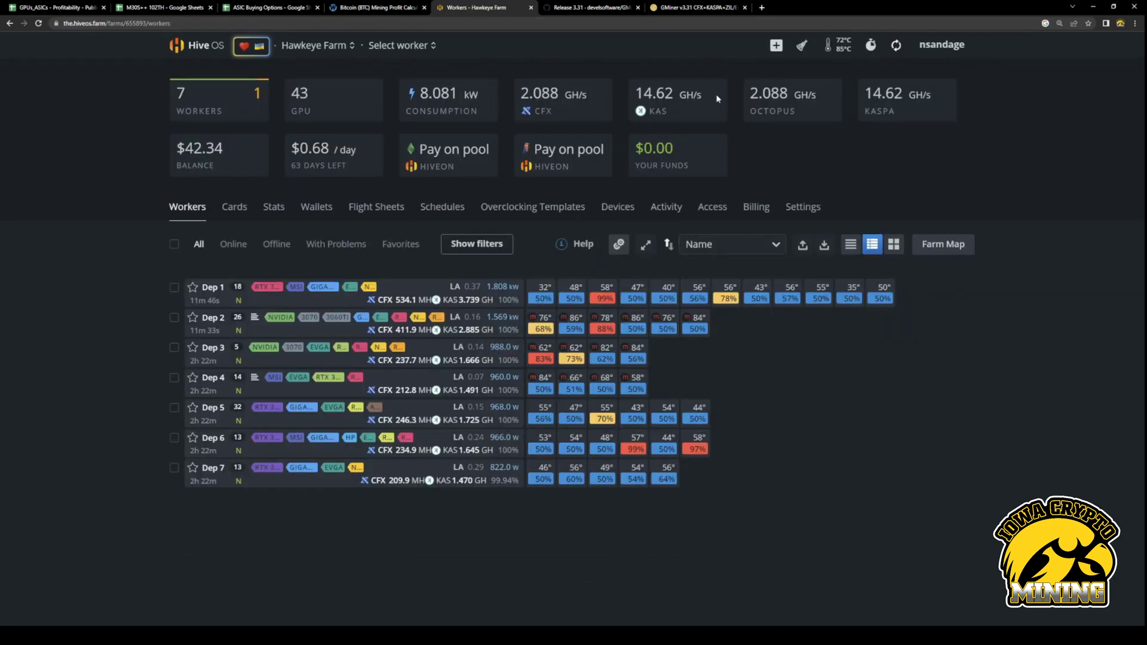
- Switch to the GPUs_ASICs spreadsheet's All Hash sheet and scroll to the CFX + Kaspa + Zilliqa tables
click(57, 7)
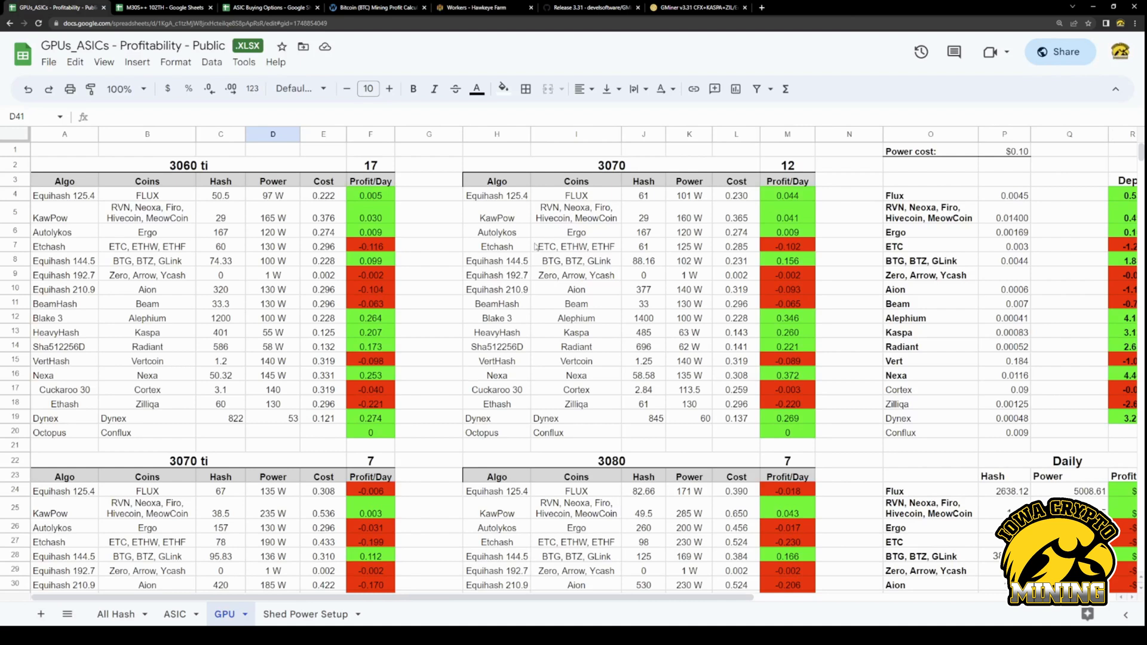
click(106, 618)
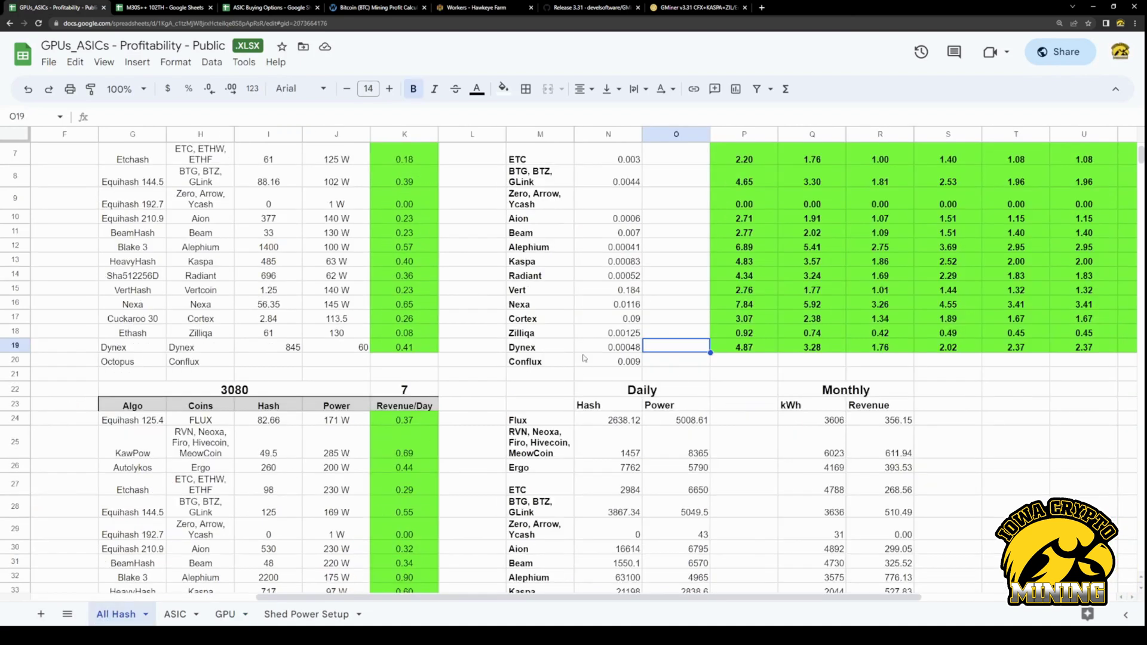
scroll(588, 366, down, 2)
scroll(578, 358, up, 2)
scroll(572, 236, down, 10)
scroll(545, 299, down, 5)
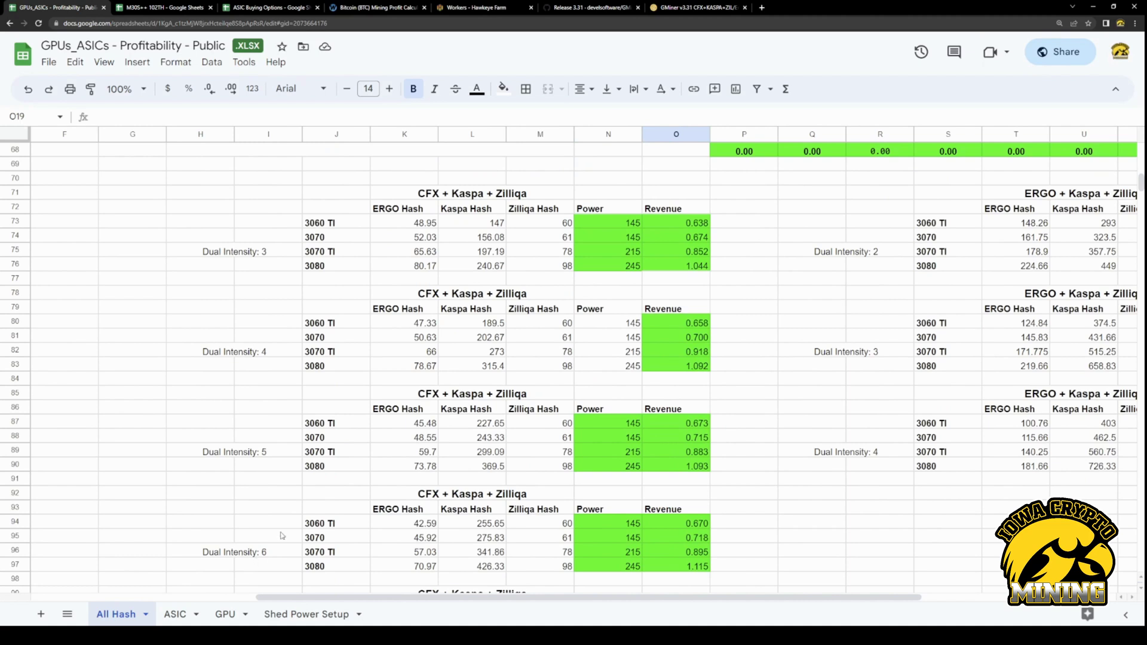
scroll(410, 474, down, 1)
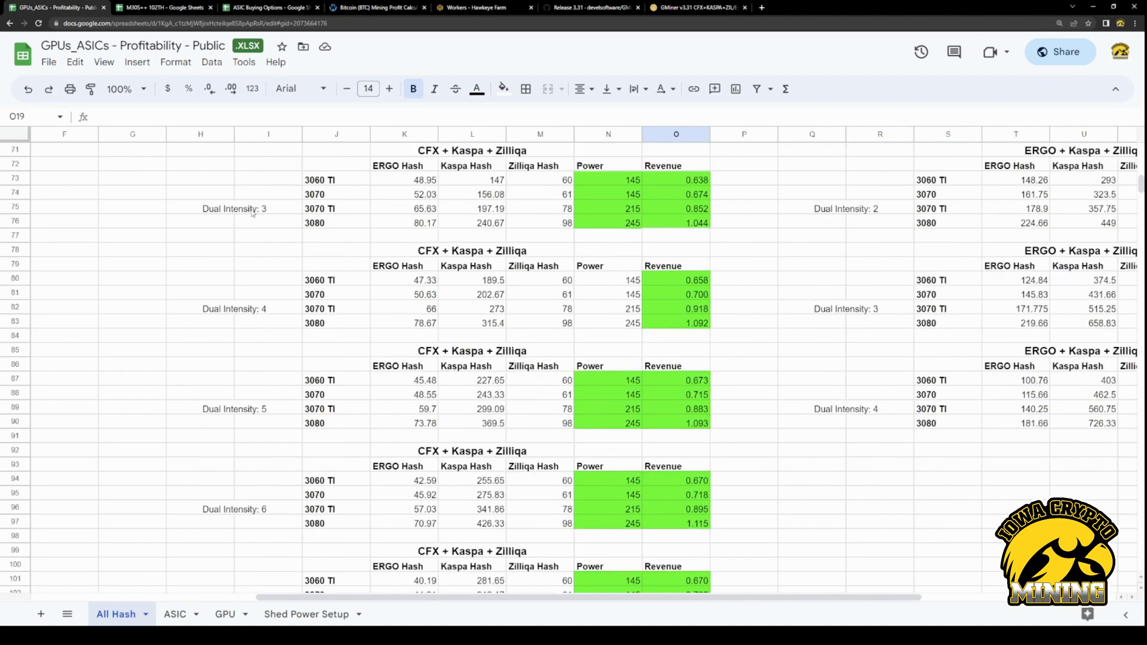
- Point out the Dual Intensity 3, 4, 5, 6 and 7 comparison tables
click(253, 212)
click(274, 314)
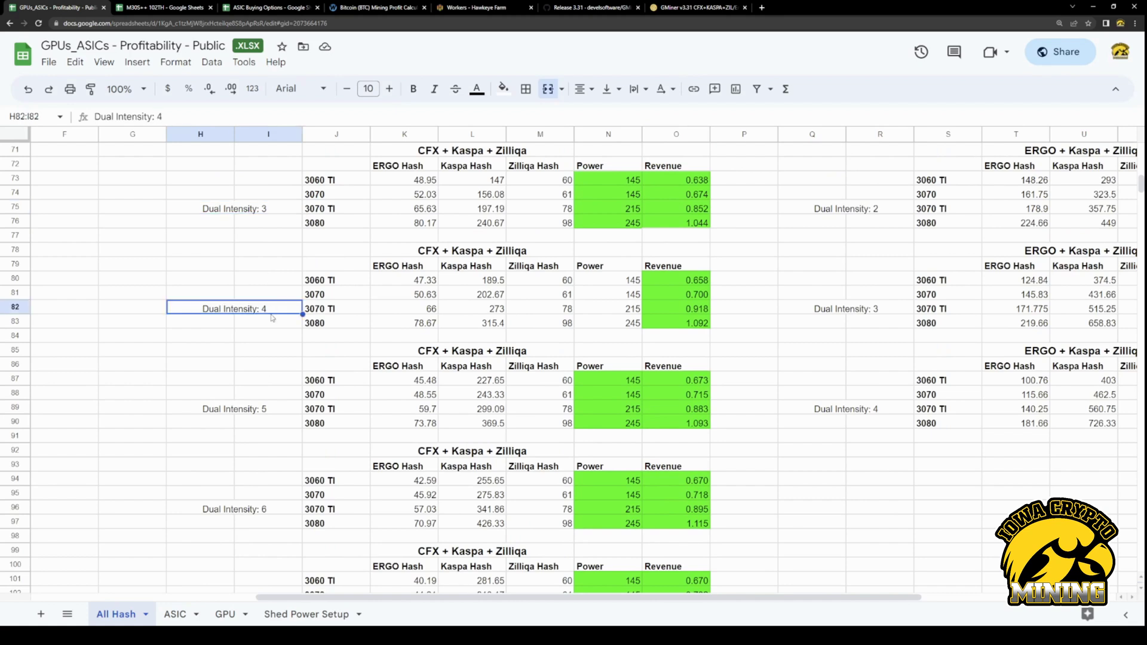
click(261, 415)
click(269, 506)
scroll(287, 485, down, 2)
click(267, 509)
scroll(690, 265, up, 3)
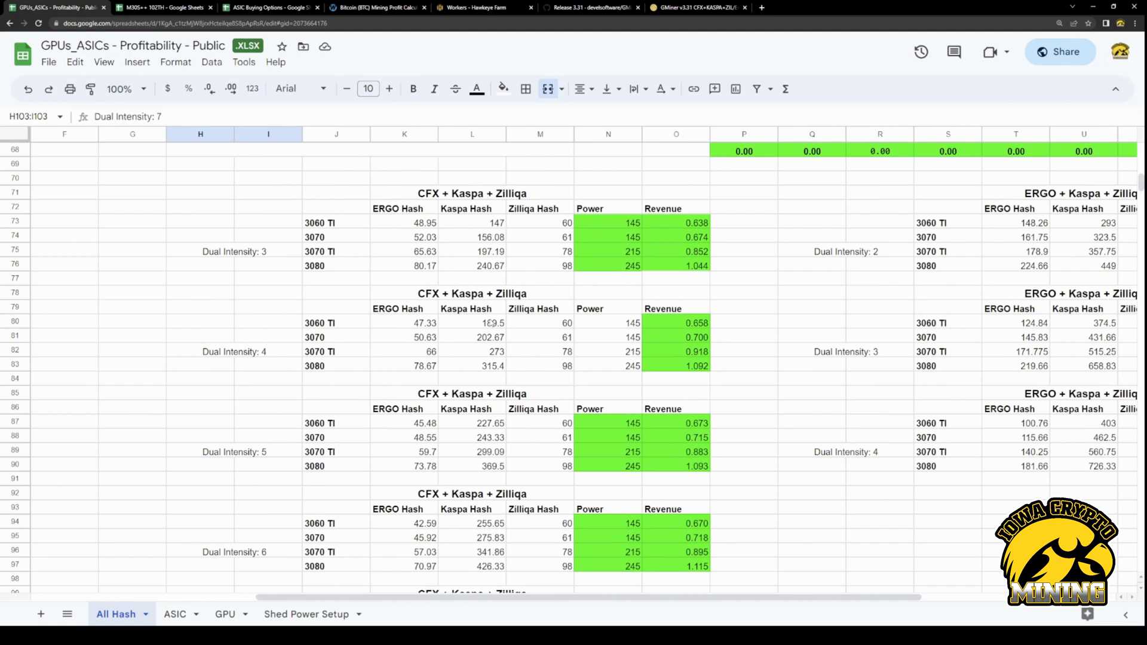
- Point out the 3060 TI, 3070 and 3080 rows, inspecting the O73 formula and 1.131 revenue
click(330, 221)
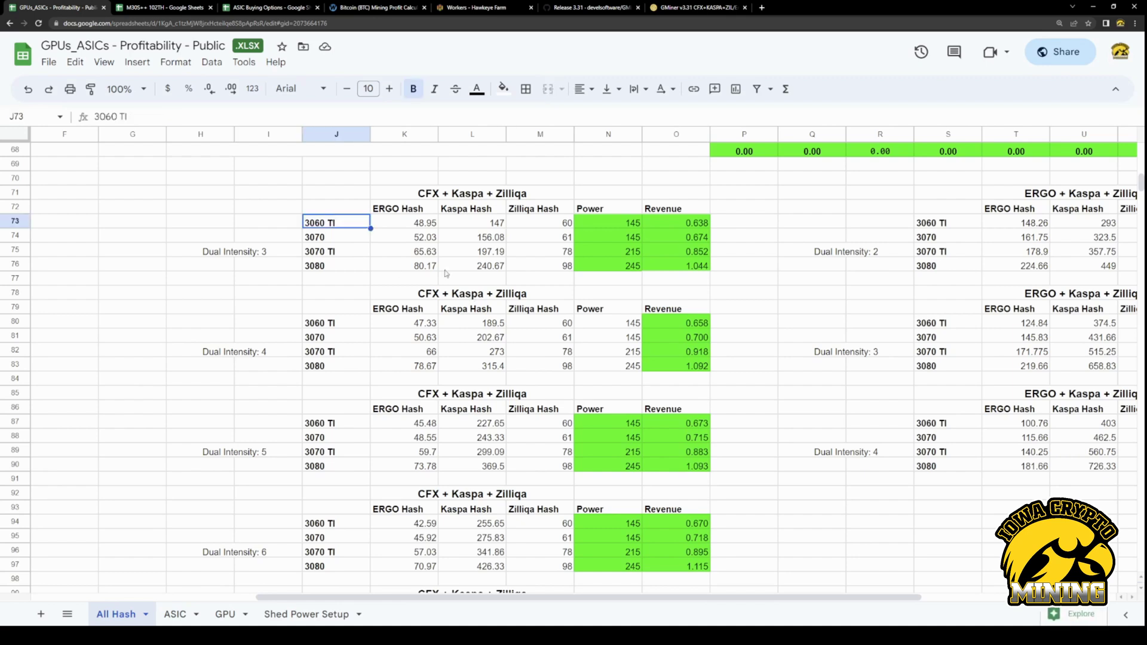
click(340, 237)
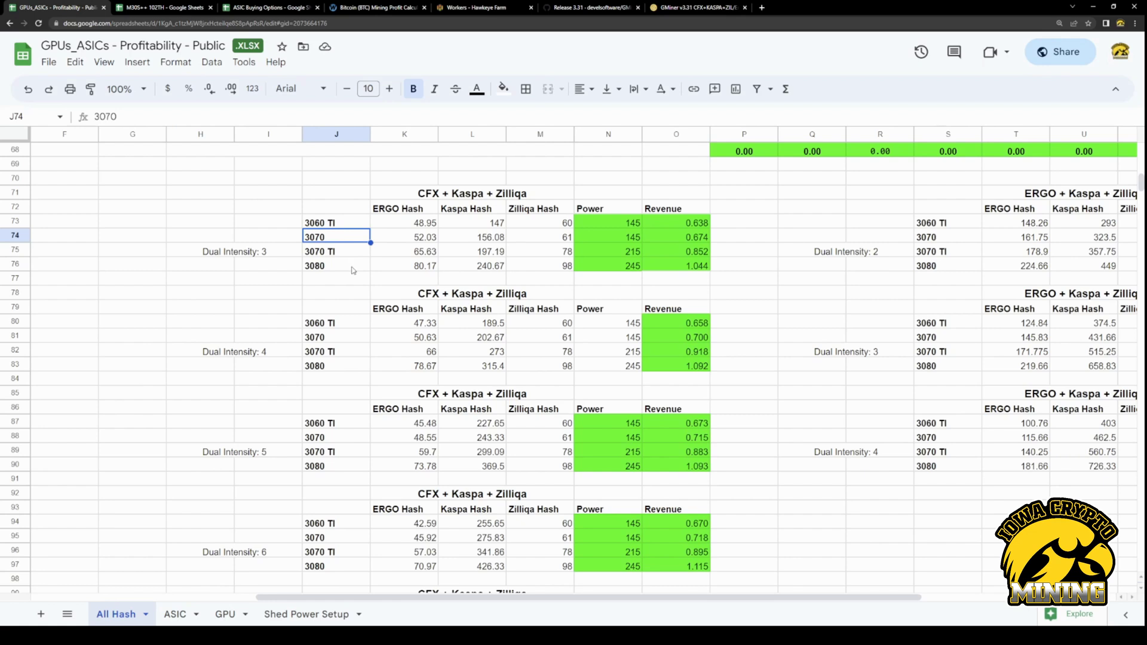
click(345, 270)
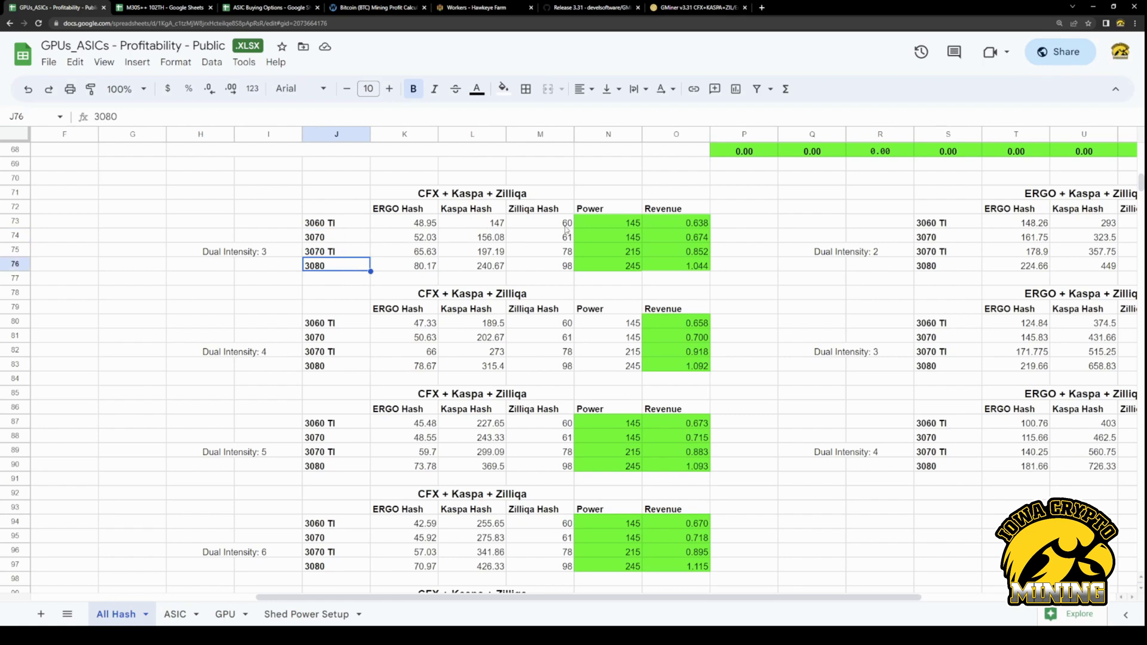
click(696, 227)
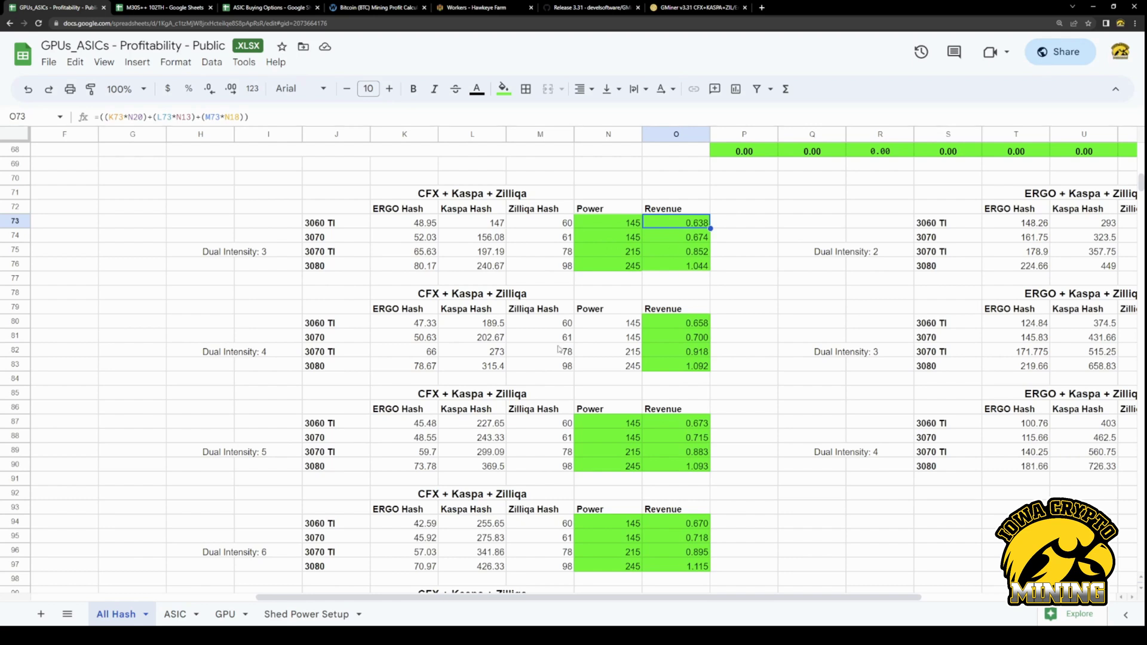
scroll(731, 257, down, 1)
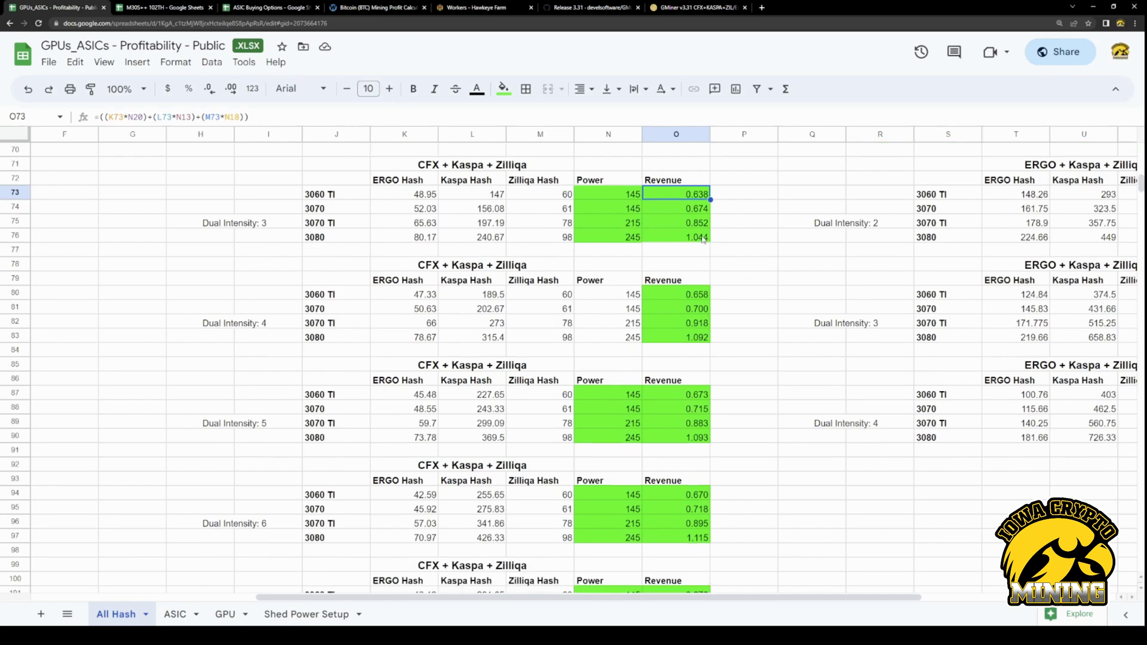
scroll(663, 287, down, 3)
click(703, 539)
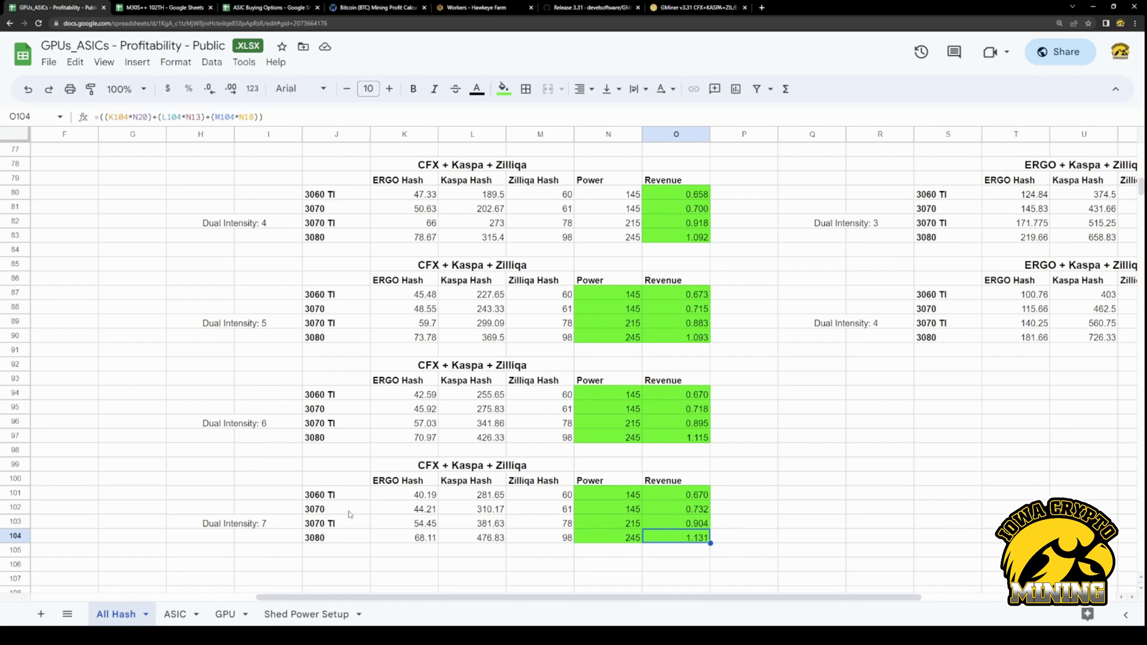
click(285, 525)
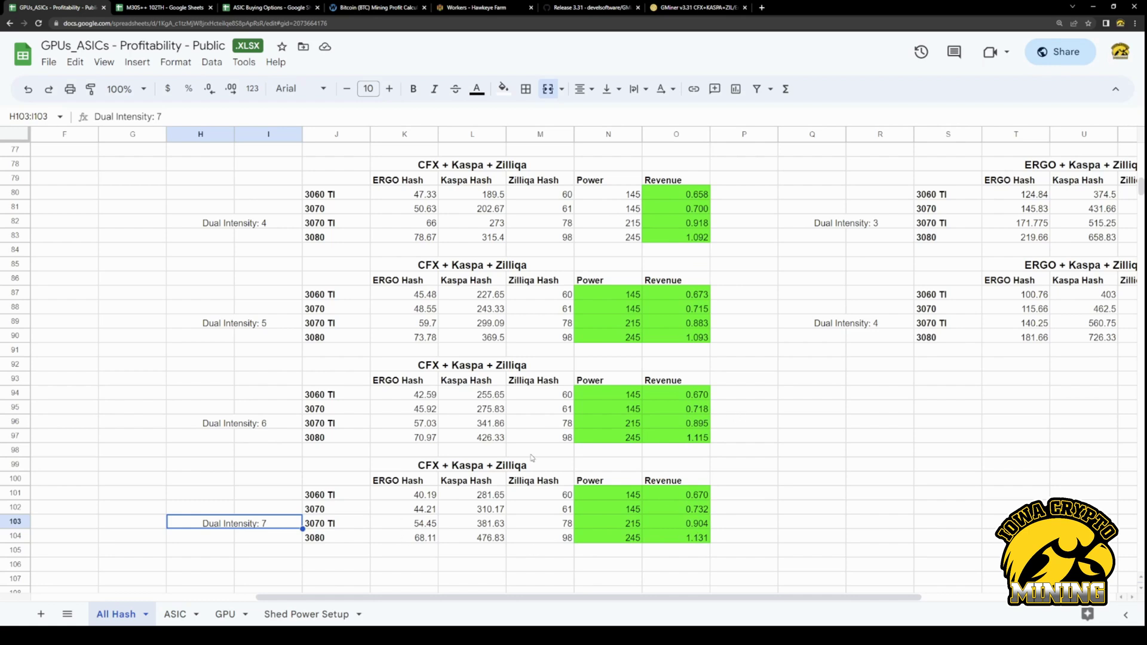
click(651, 513)
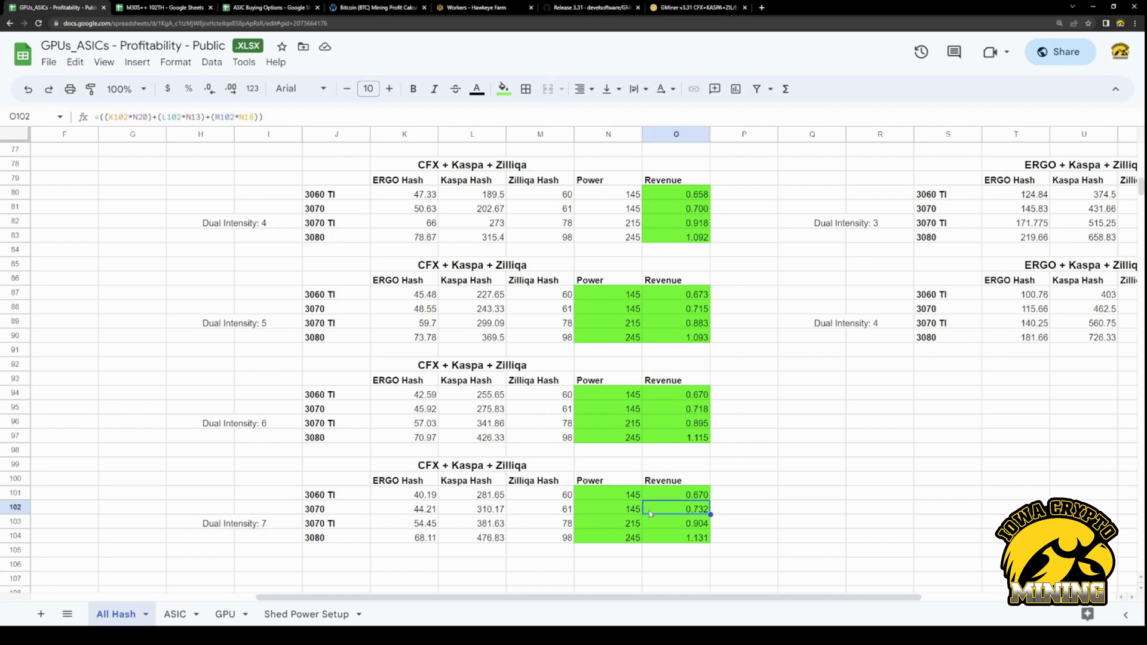
scroll(650, 513, up, 5)
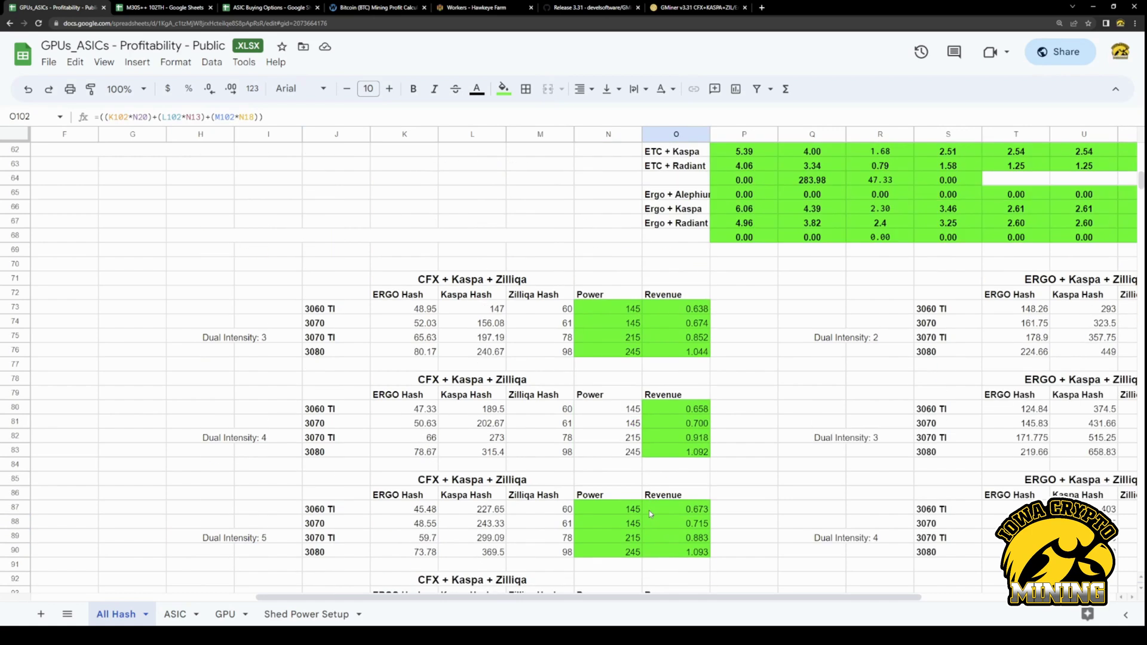
scroll(649, 510, up, 6)
scroll(649, 510, down, 8)
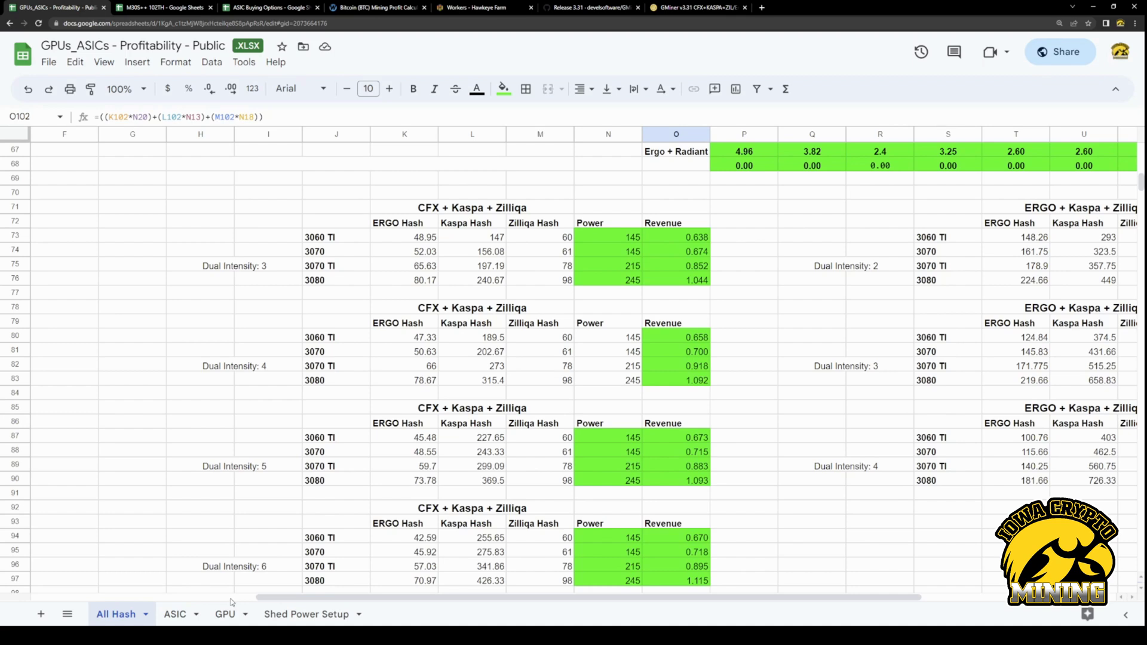
click(226, 613)
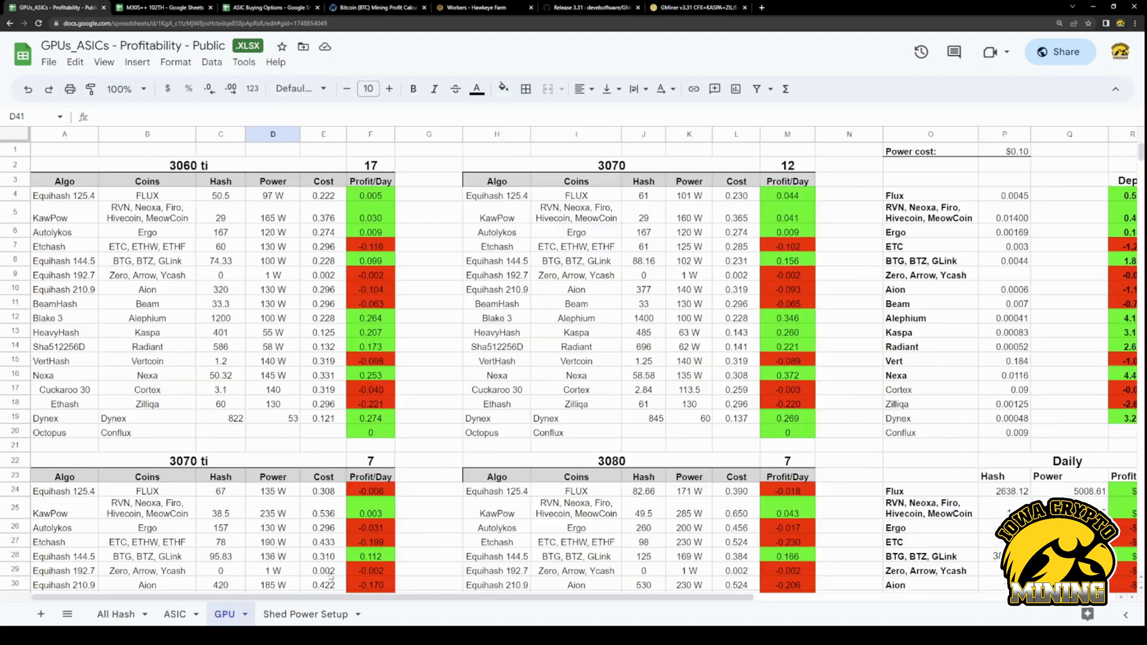
scroll(657, 525, right, 5)
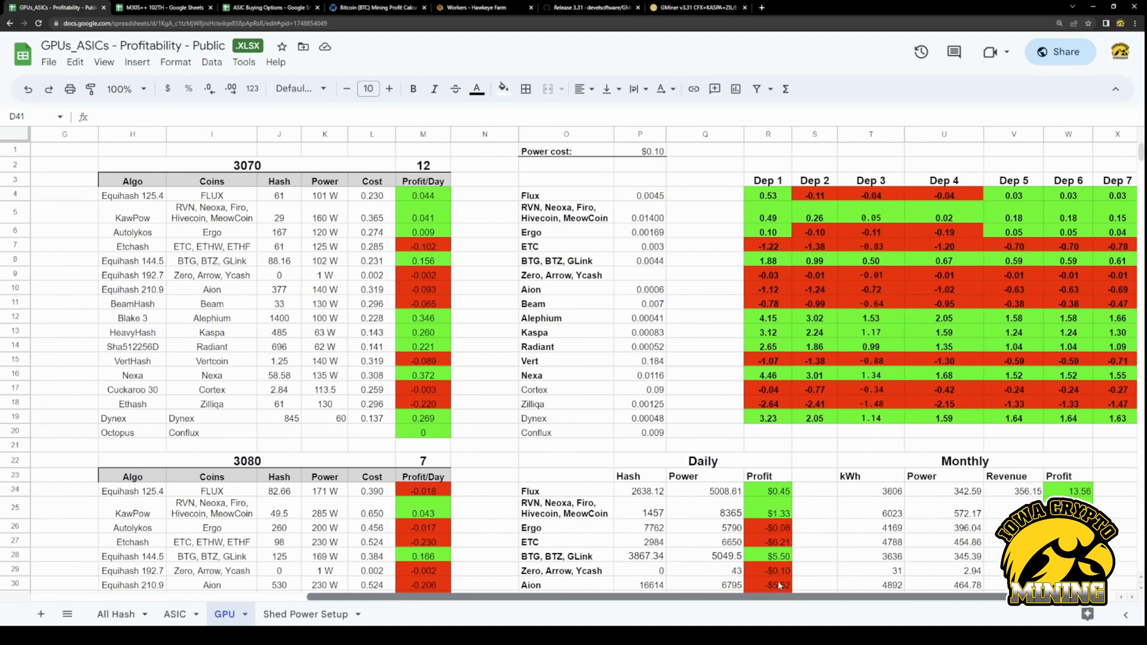
scroll(775, 463, down, 5)
scroll(775, 463, down, 2)
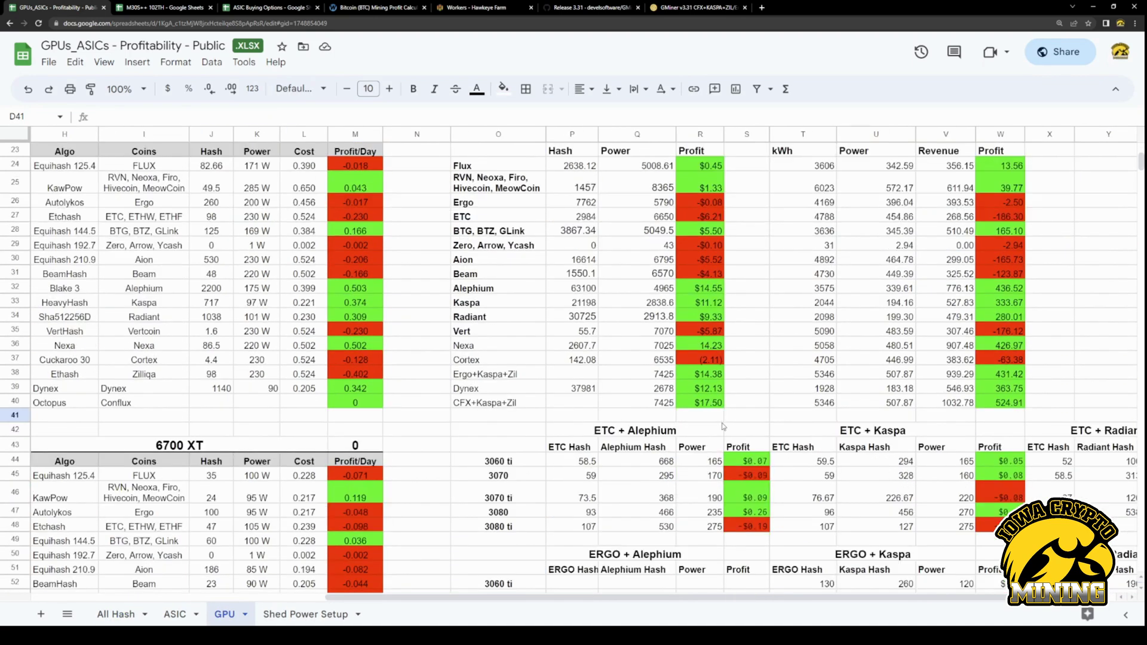
click(491, 303)
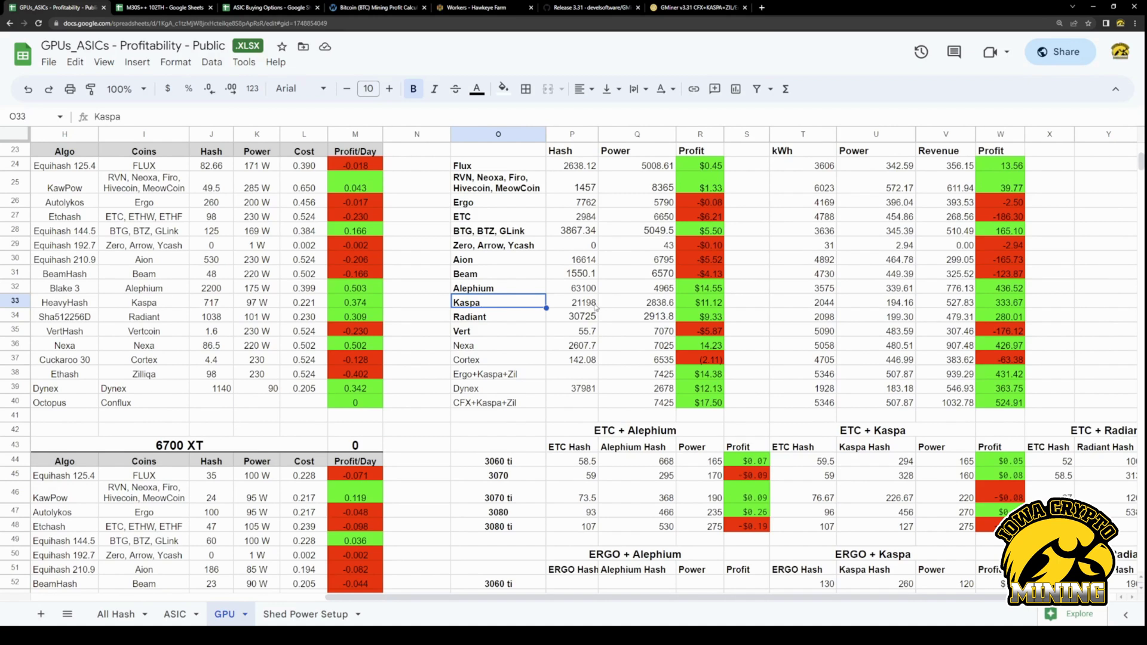
click(714, 305)
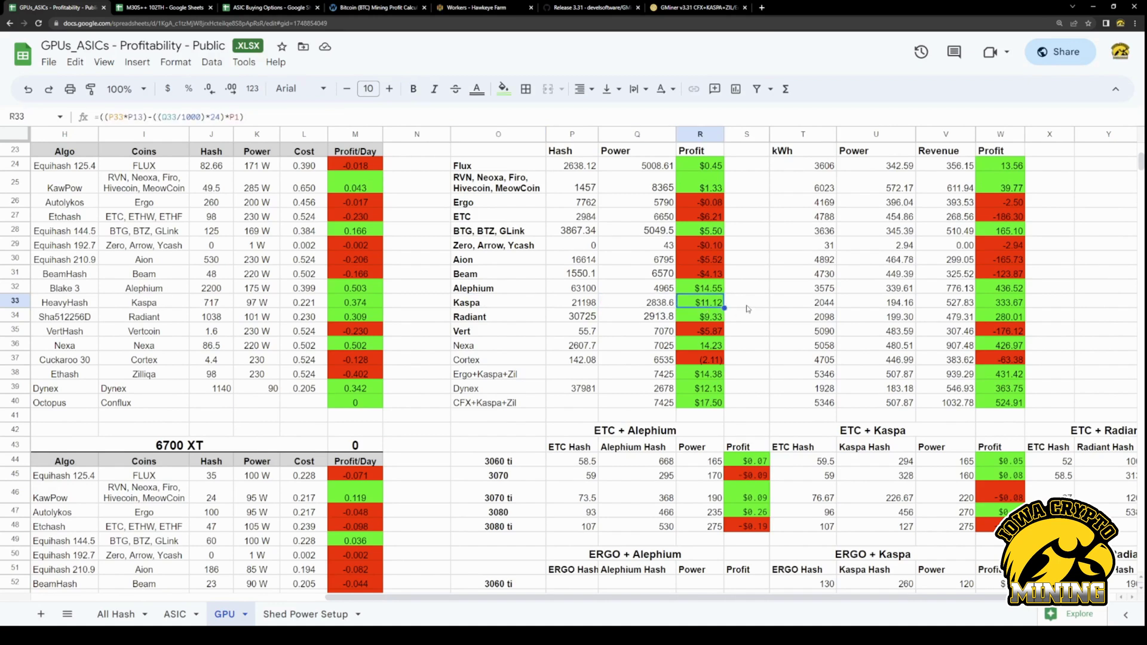
click(709, 406)
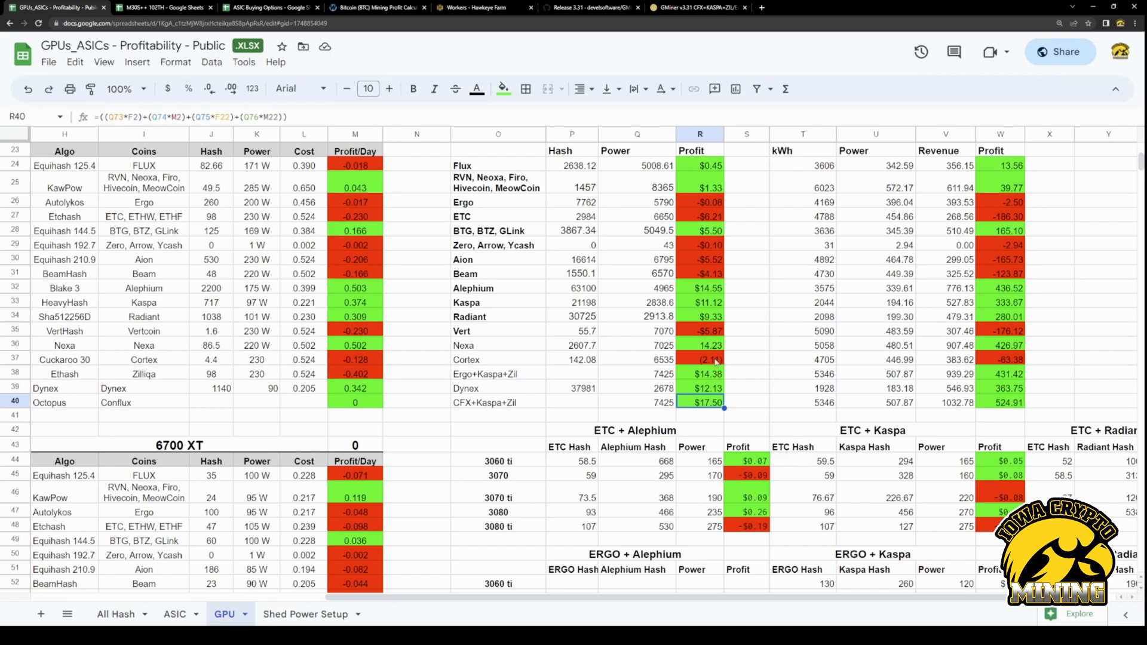
click(715, 306)
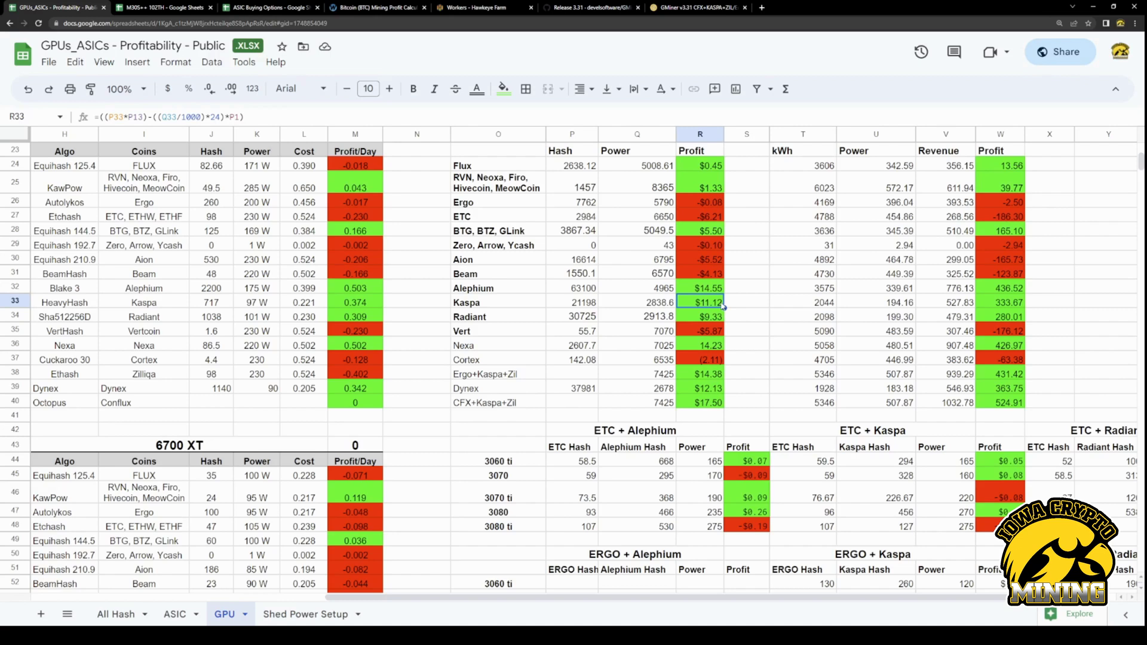
scroll(712, 382, up, 7)
click(590, 157)
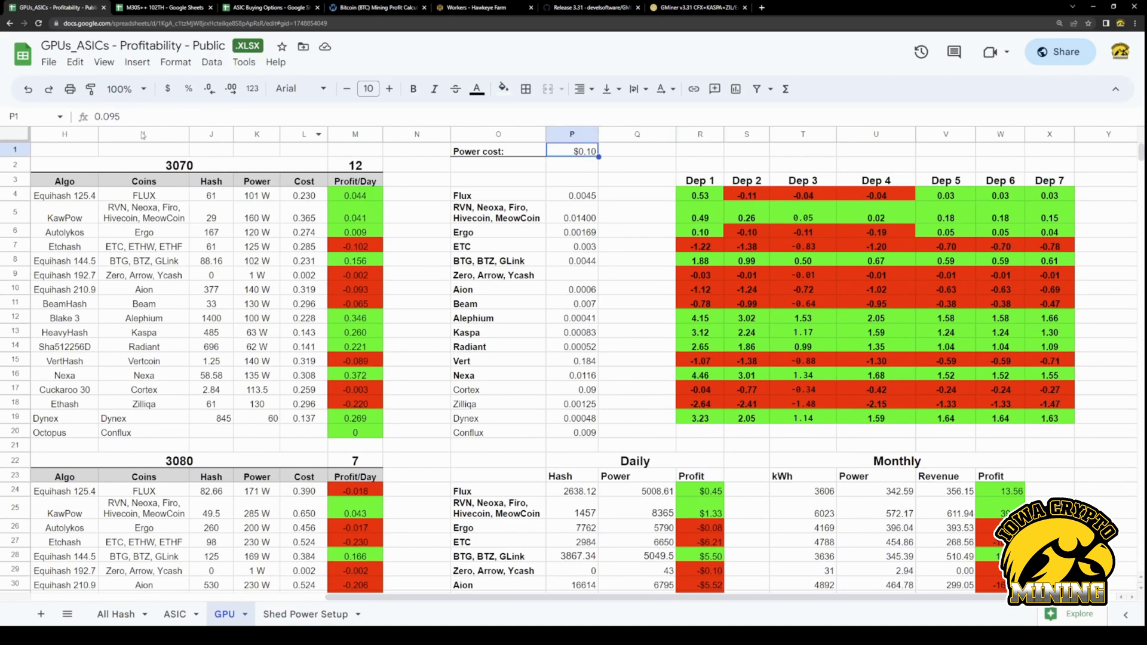
key(Return)
scroll(650, 429, down, 1)
click(651, 403)
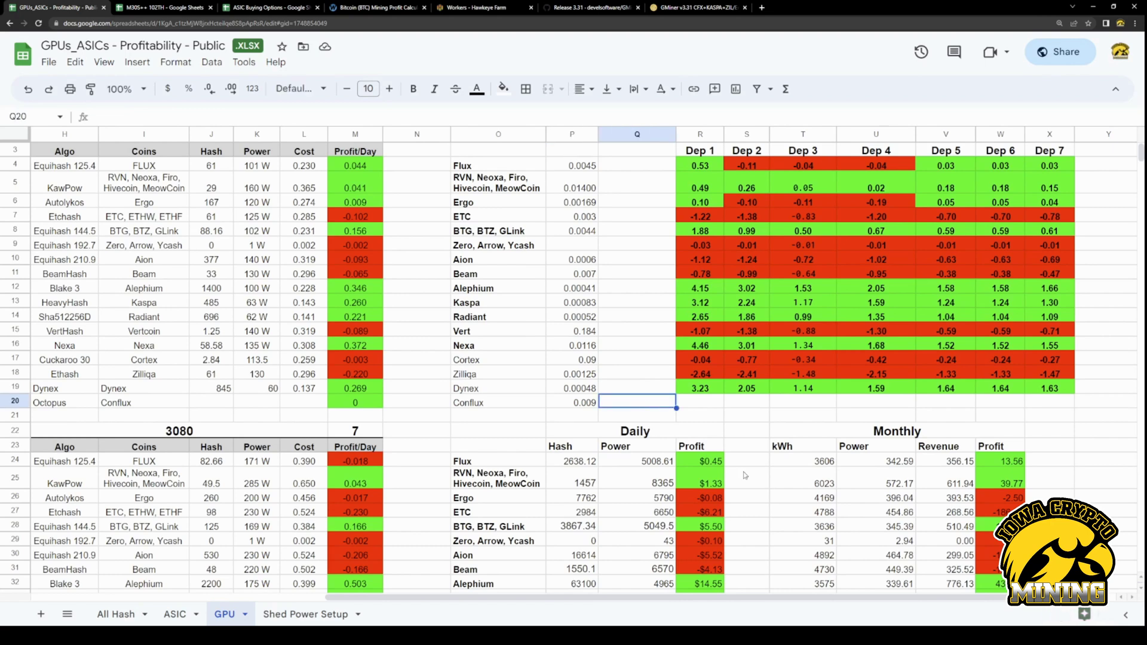
scroll(657, 537, down, 5)
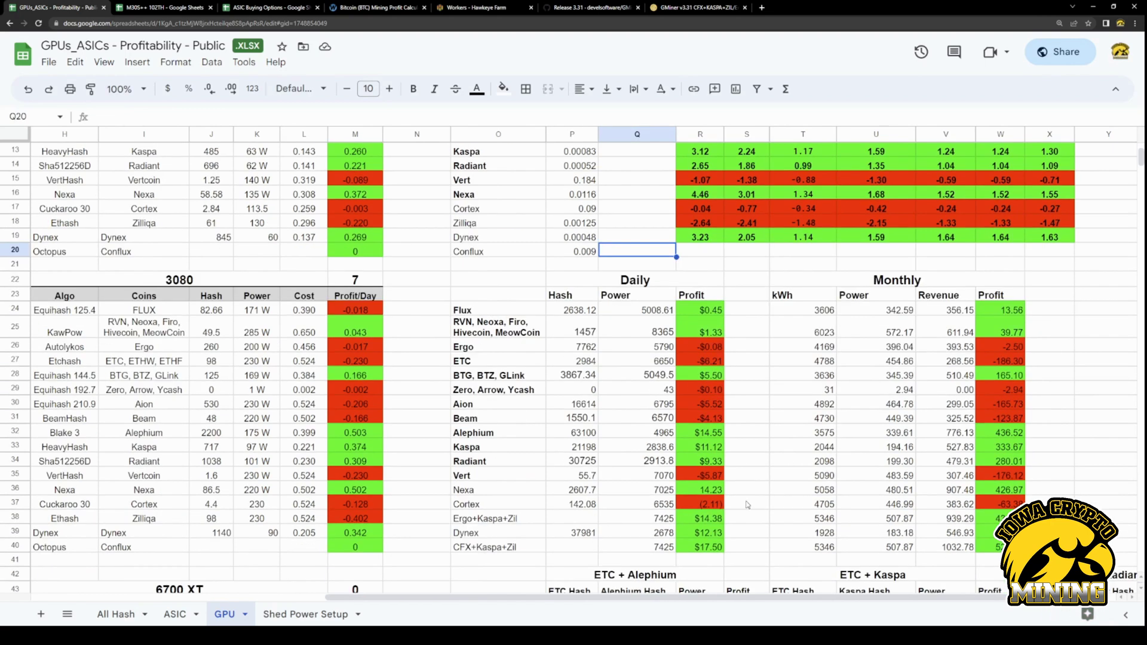
click(717, 547)
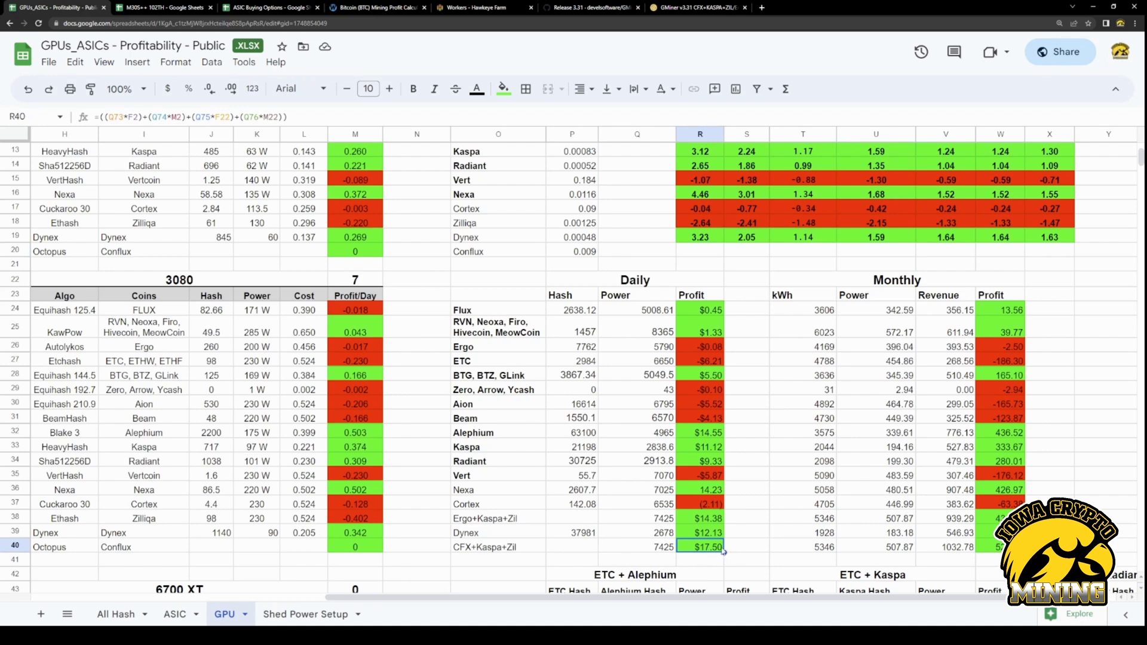
scroll(759, 543, down, 2)
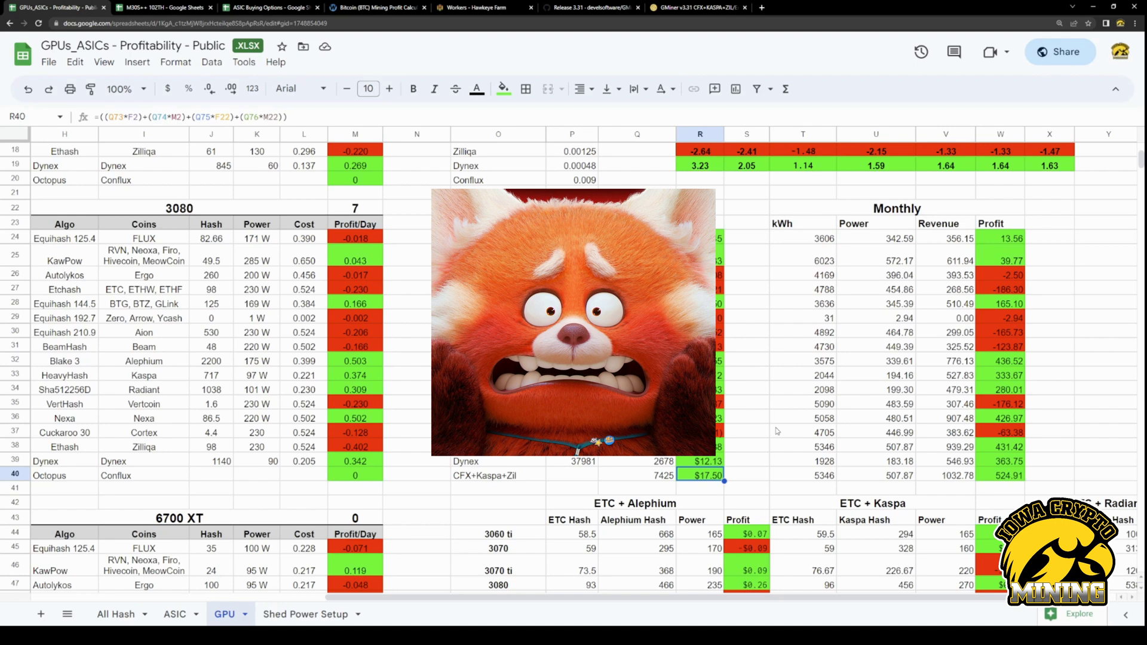
click(720, 419)
scroll(748, 410, up, 4)
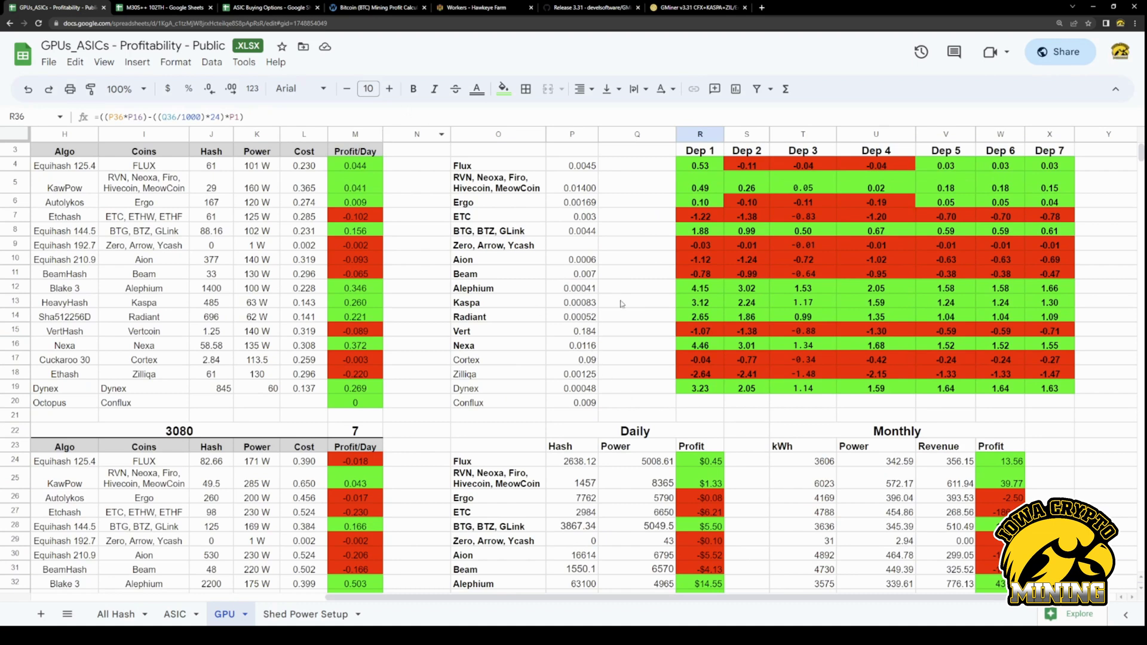
click(591, 346)
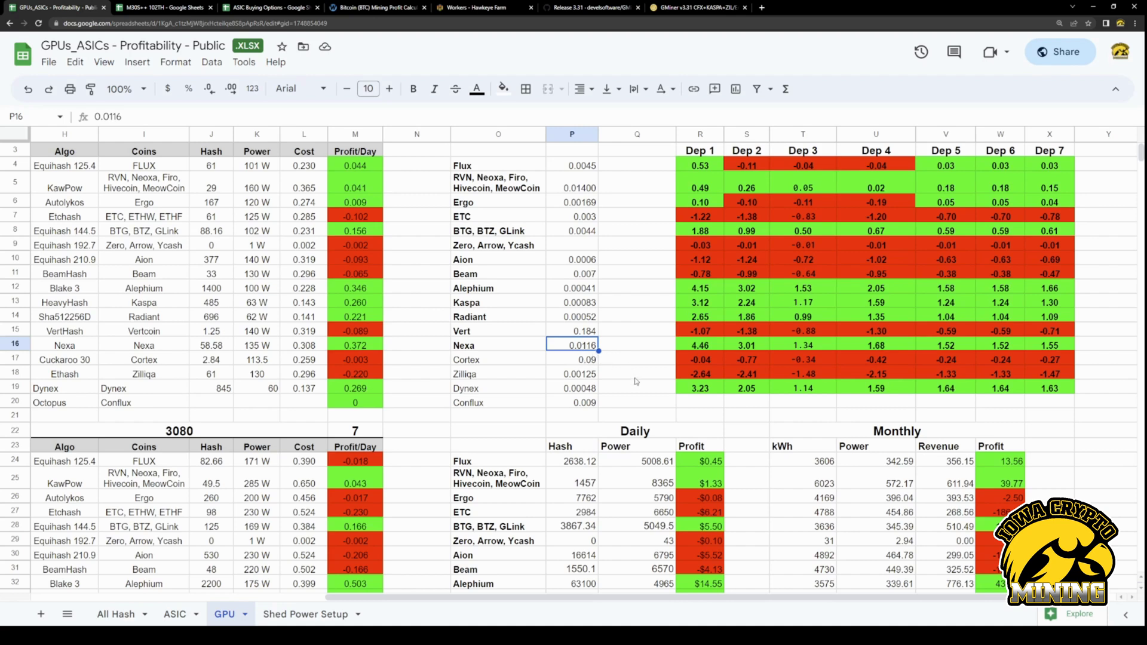
scroll(637, 387, down, 5)
click(710, 476)
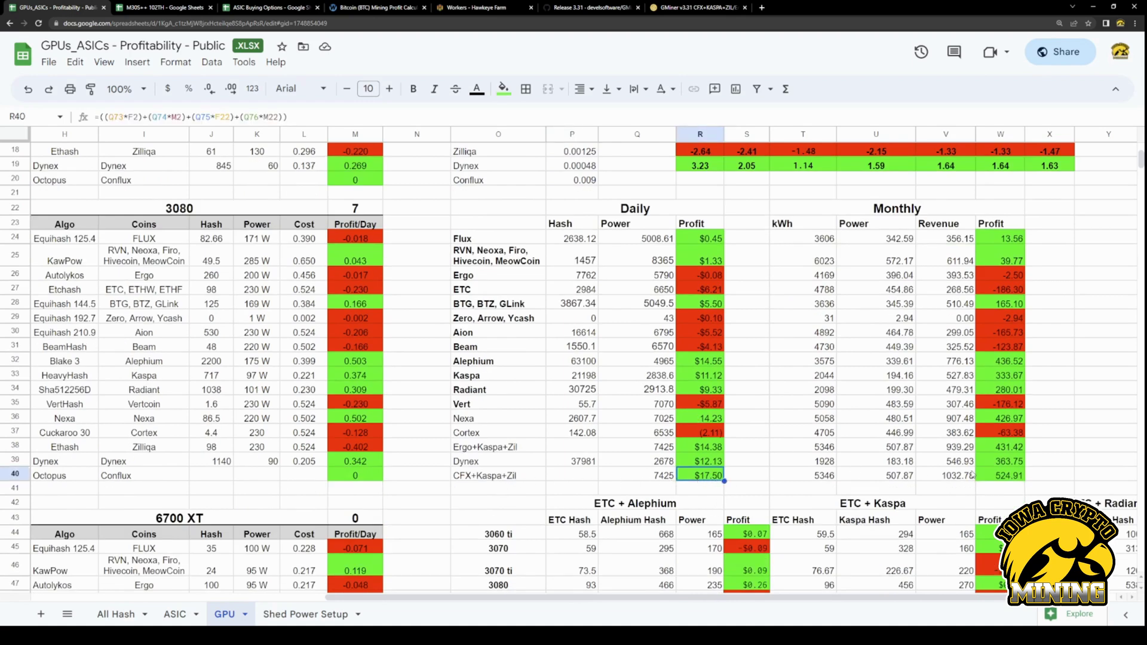
click(1005, 419)
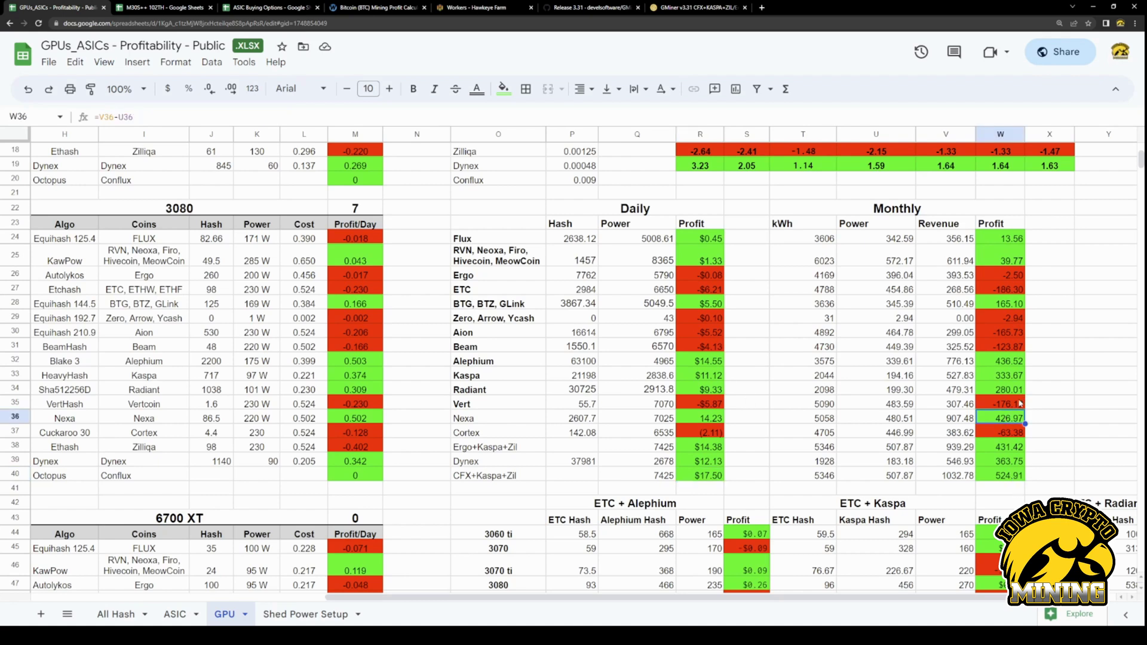
click(1004, 480)
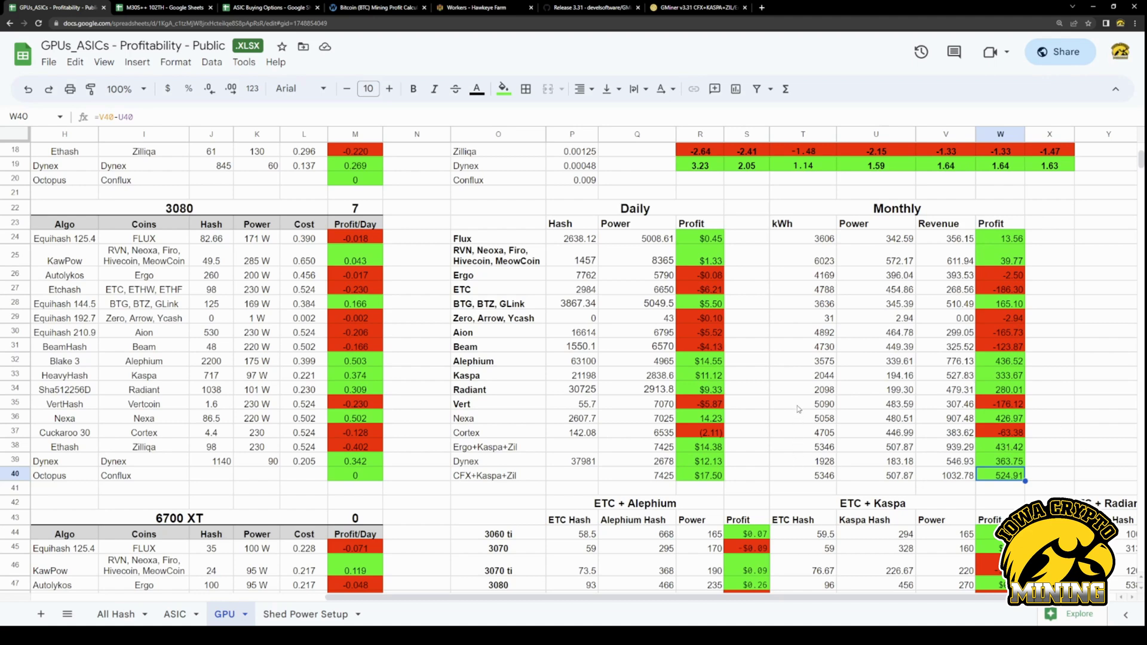
scroll(800, 406, down, 5)
scroll(802, 399, down, 7)
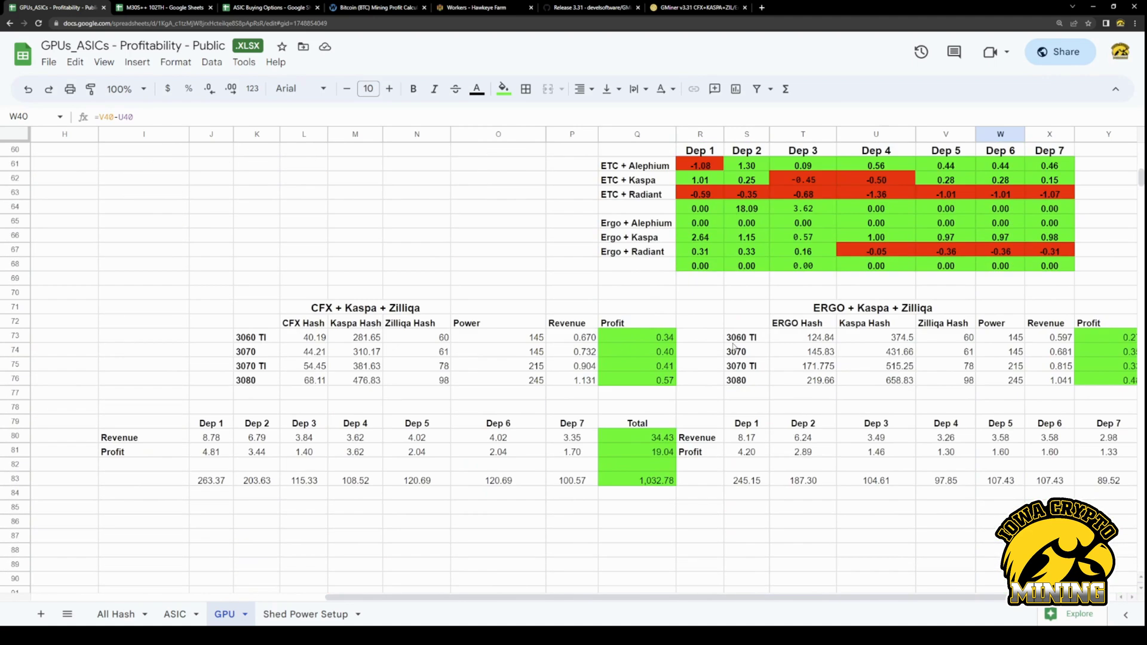
scroll(766, 455, up, 10)
key(Left)
key(Left)
key(Left)
key(Left)
key(Left)
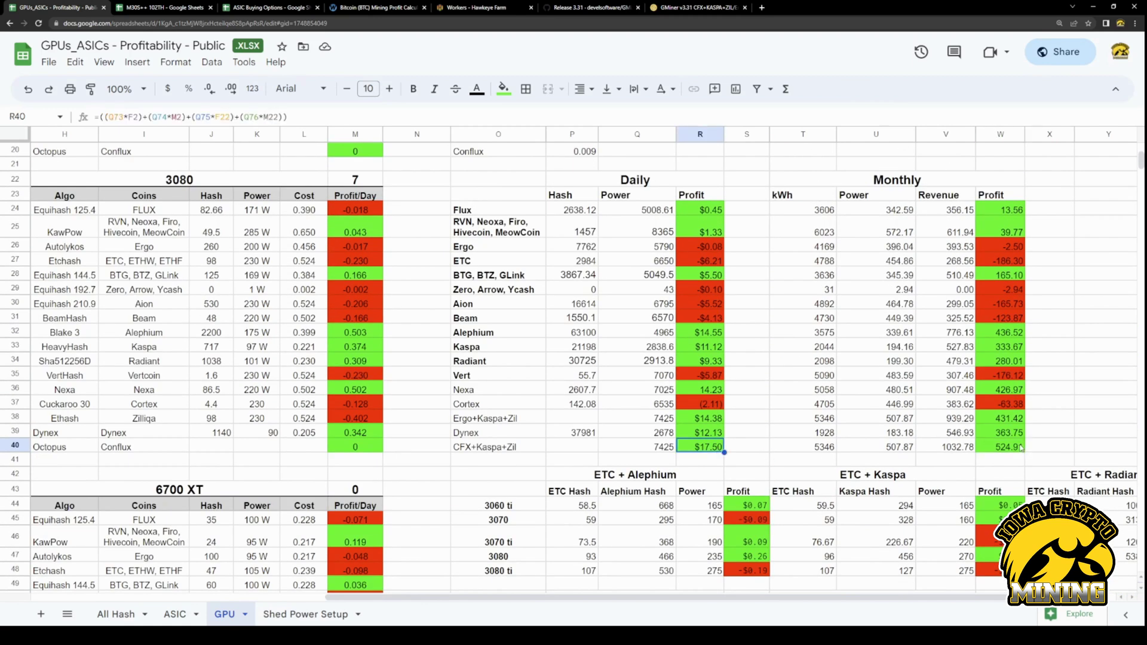
click(1020, 446)
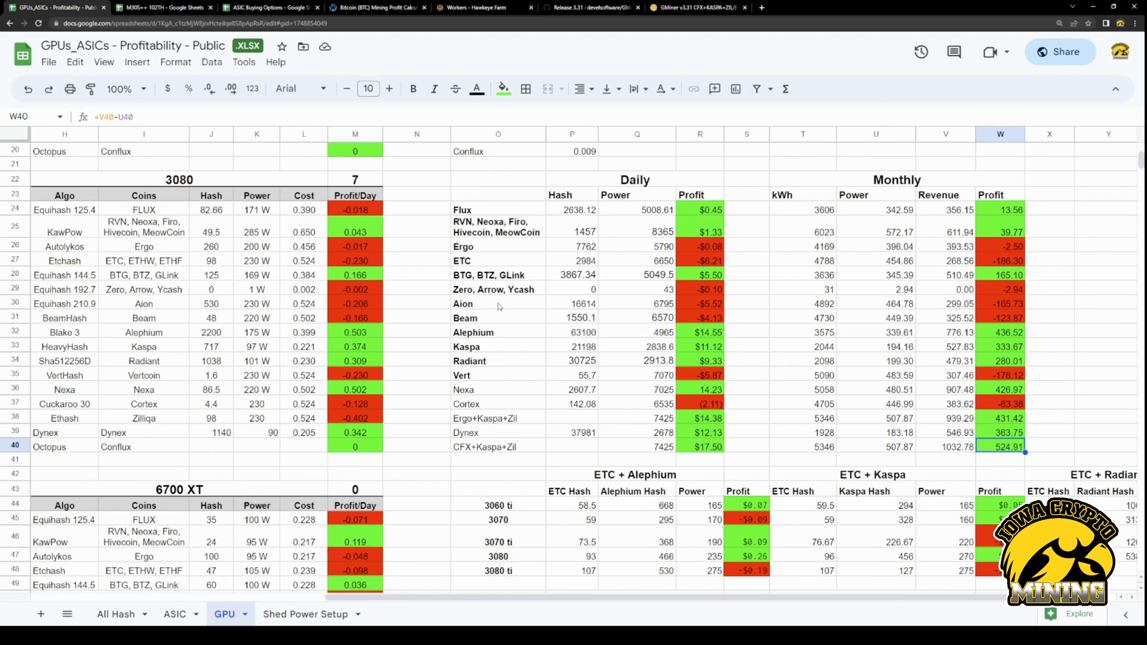
scroll(500, 306, up, 5)
click(572, 154)
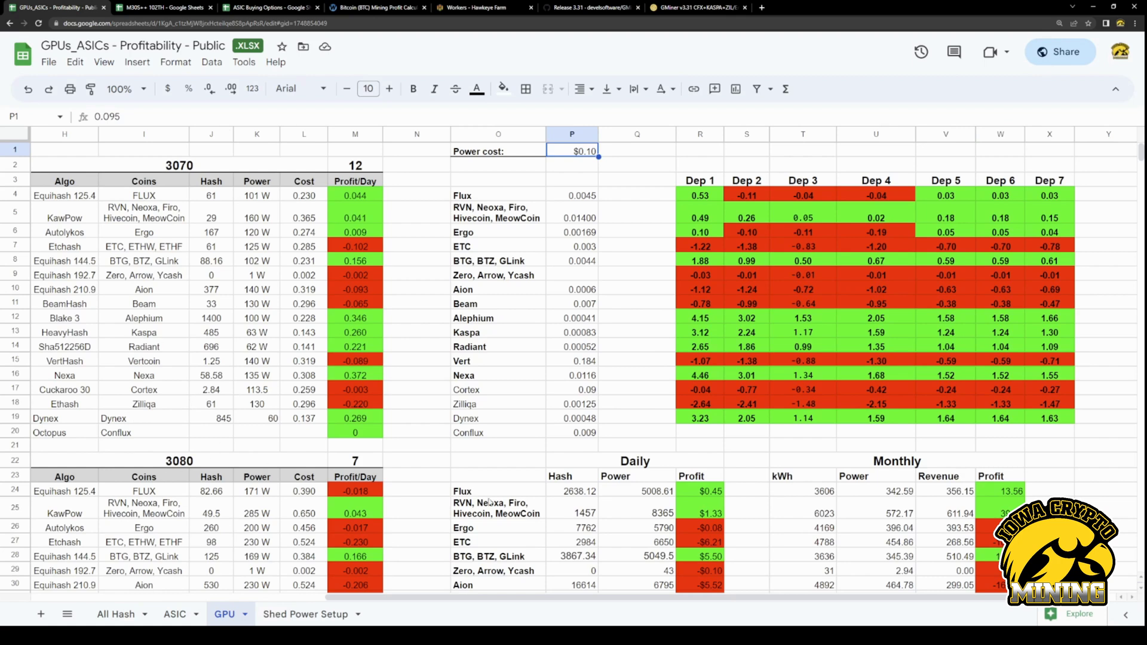
scroll(681, 520, down, 2)
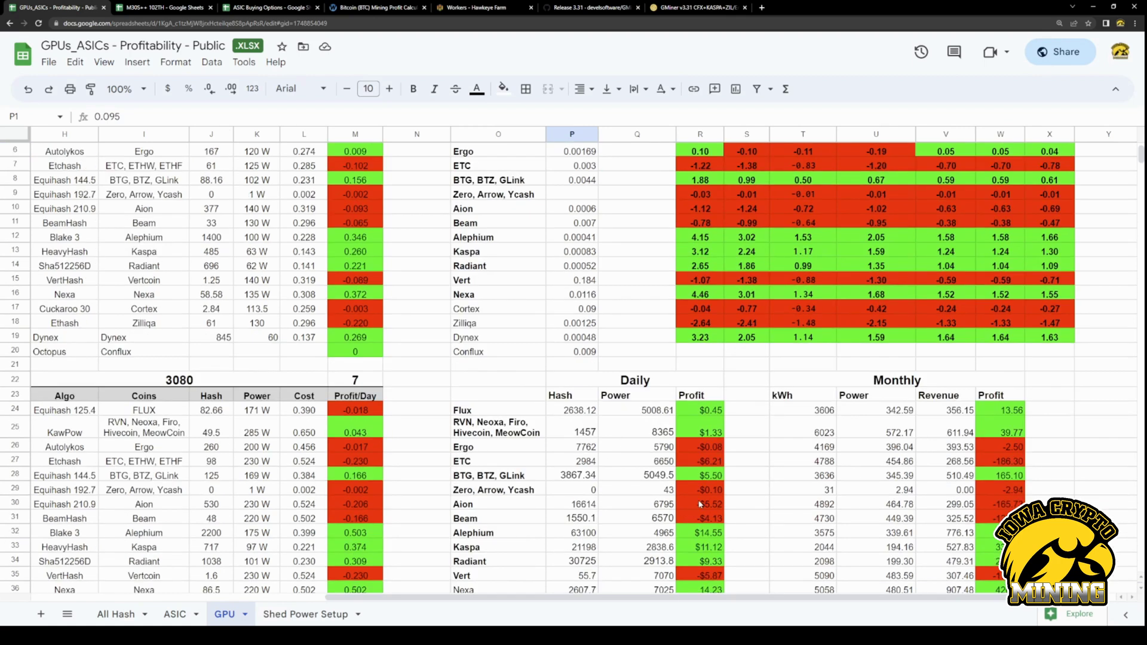
- Switch to the Hive OS Workers page showing Dep 1 leading seven rigs at 534.1 MH CFX
click(768, 502)
scroll(767, 499, down, 5)
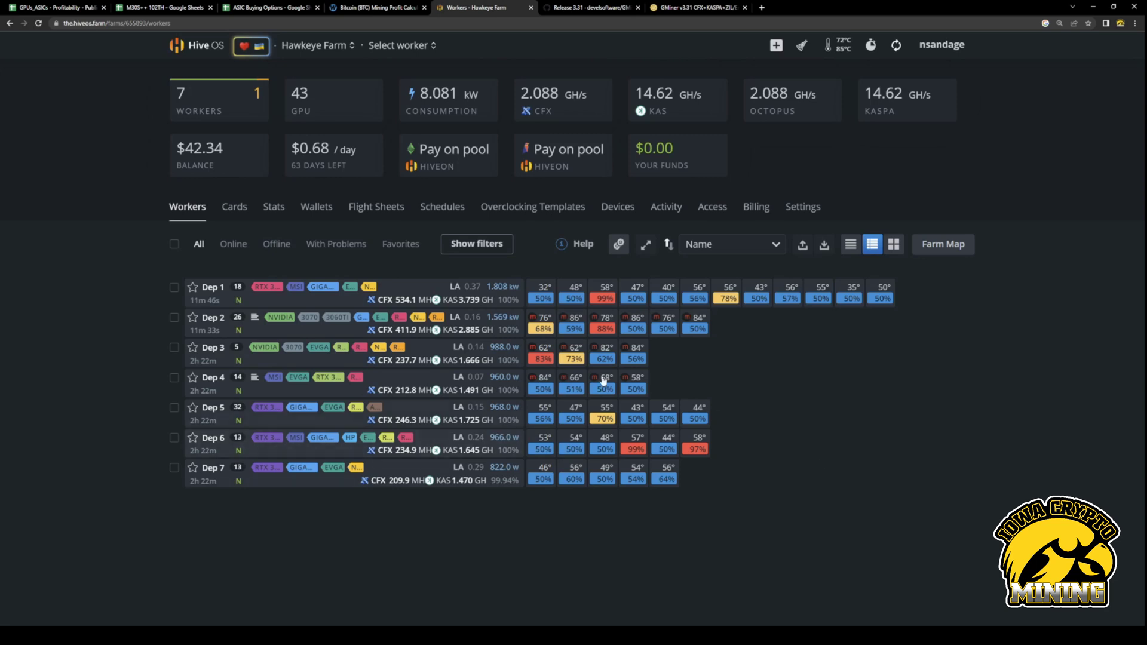
- Open Flight Sheets and scroll to the CFX/KAS GMiner sheet's wallets, herominers servers and Zil config
click(383, 208)
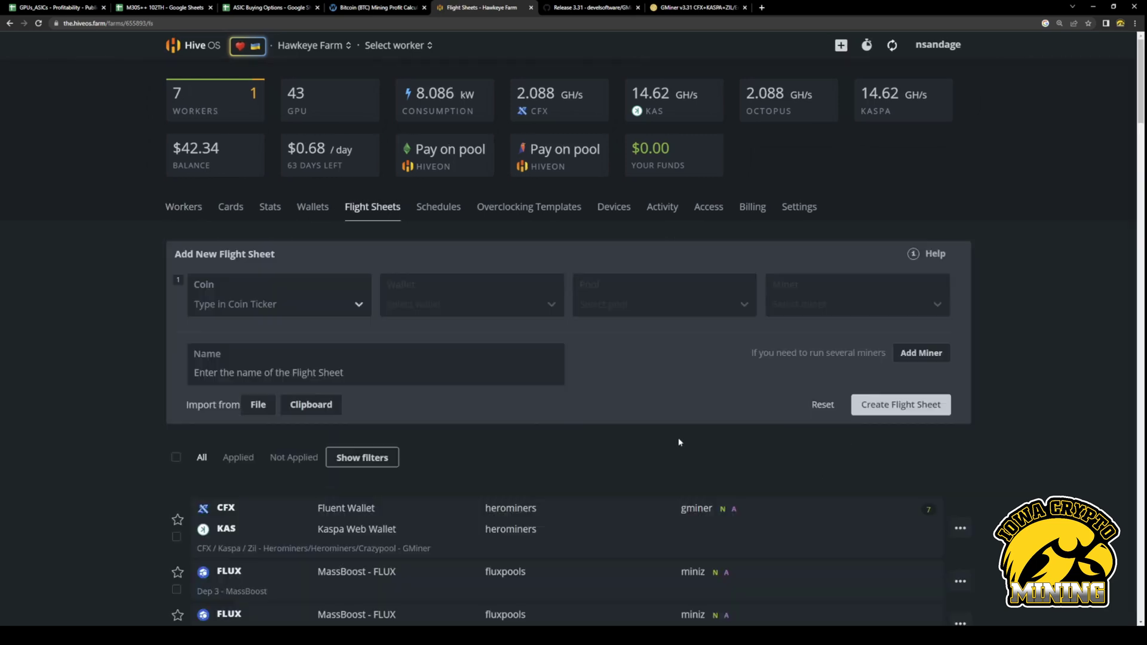
scroll(812, 489, down, 4)
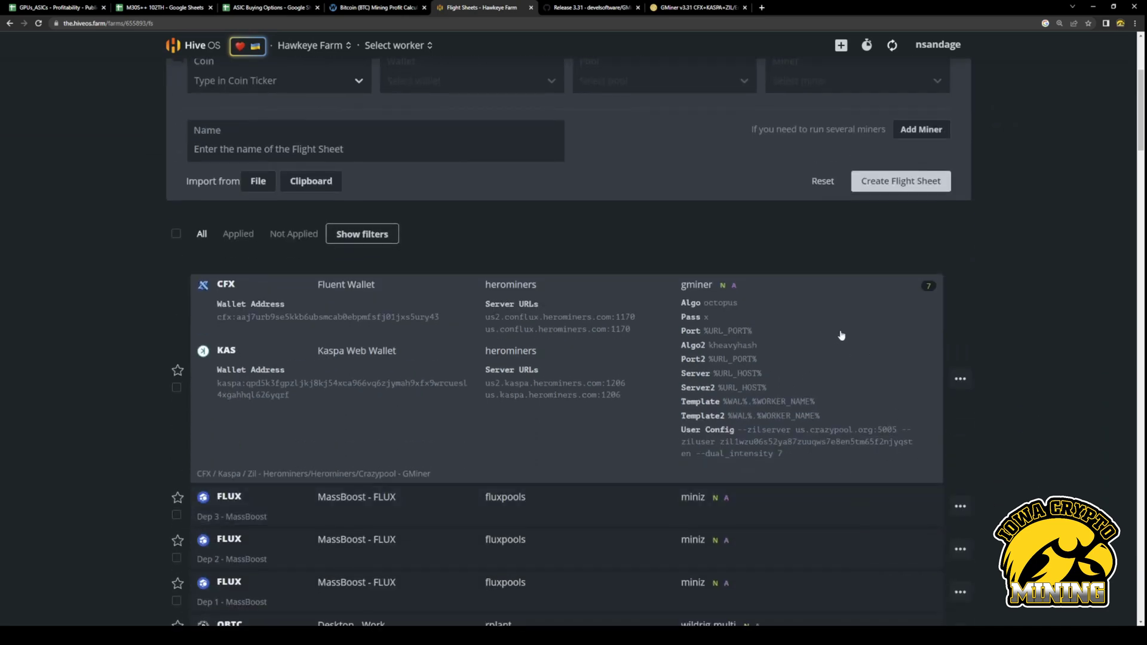